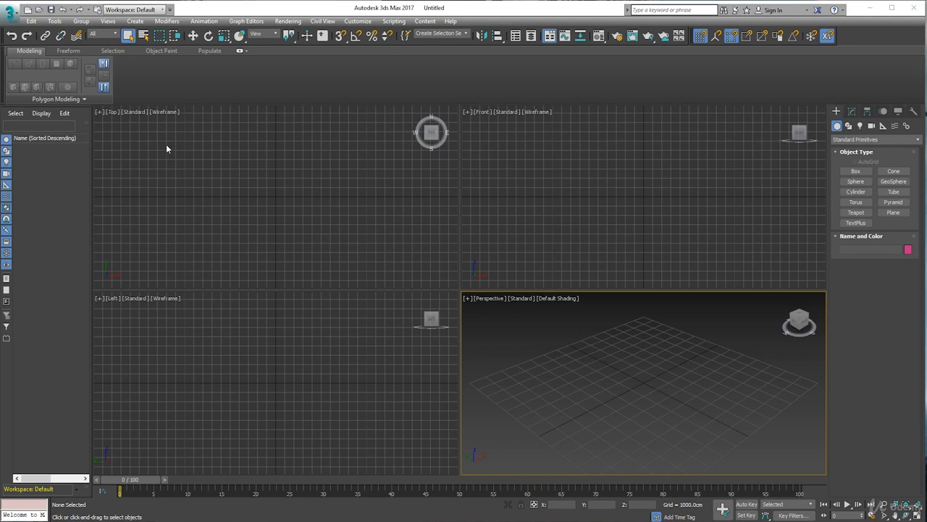
# - Activate the Top, Front, Perspective and Left viewports in turn, finishing with the Front viewport active
pyautogui.click(231, 181)
pyautogui.click(598, 261)
pyautogui.click(591, 385)
pyautogui.click(398, 340)
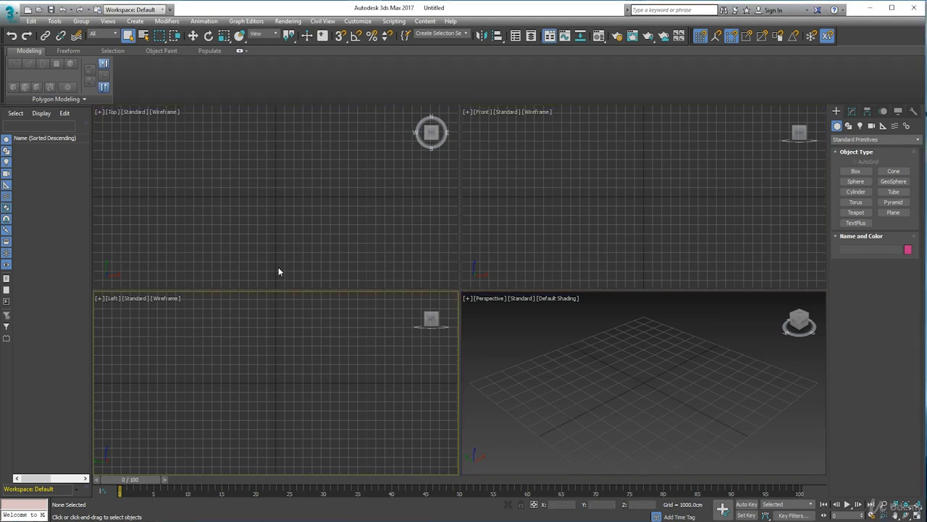
pyautogui.click(370, 239)
pyautogui.click(467, 236)
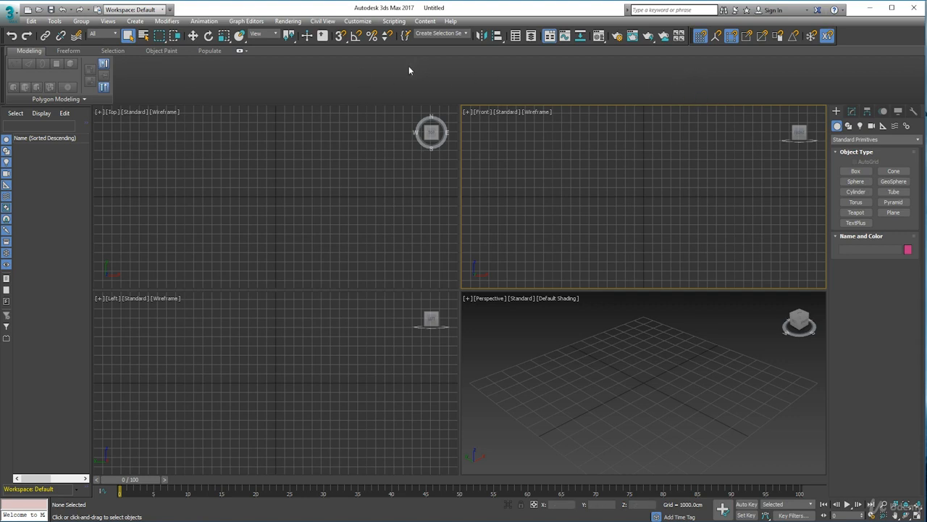
# - View the Freeform ribbon tools and return to the Modeling ribbon tools
pyautogui.click(69, 51)
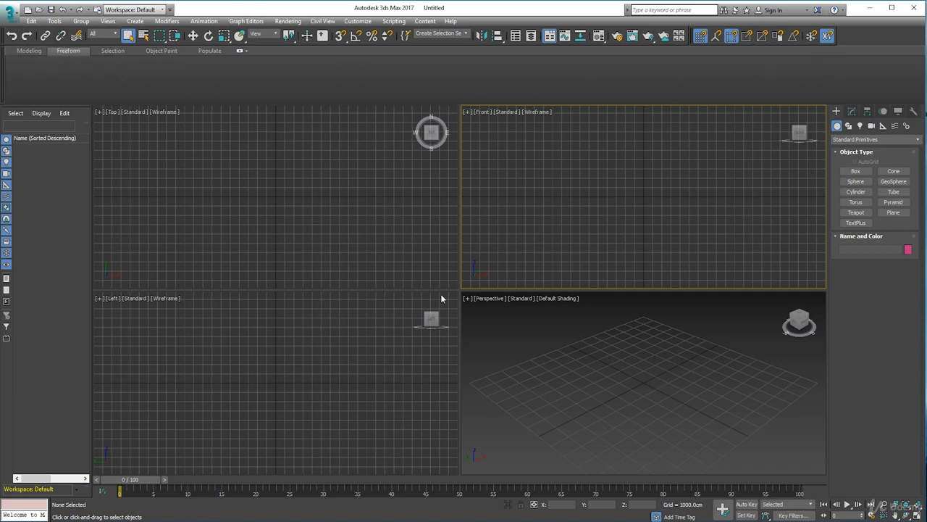
pyautogui.click(29, 51)
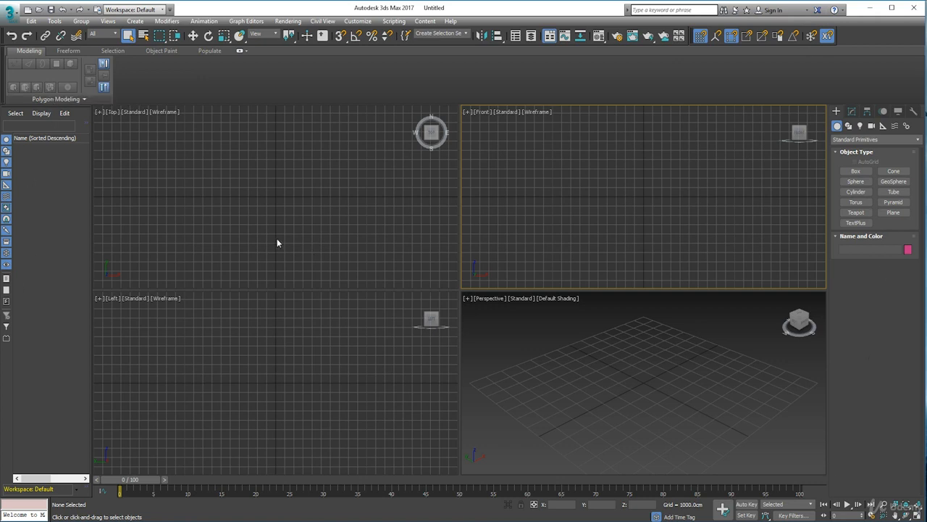
pyautogui.click(450, 145)
pyautogui.click(518, 170)
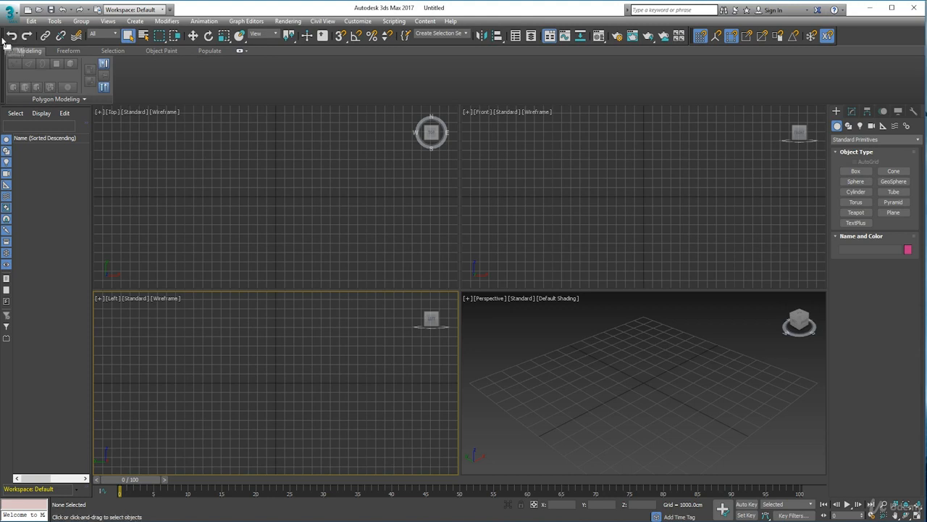
# - Dock the main toolbar vertically beside the viewports and restore the original toolbar row, and view the list of available toolbars
pyautogui.moveTo(5, 36); pyautogui.dragTo(86, 144)
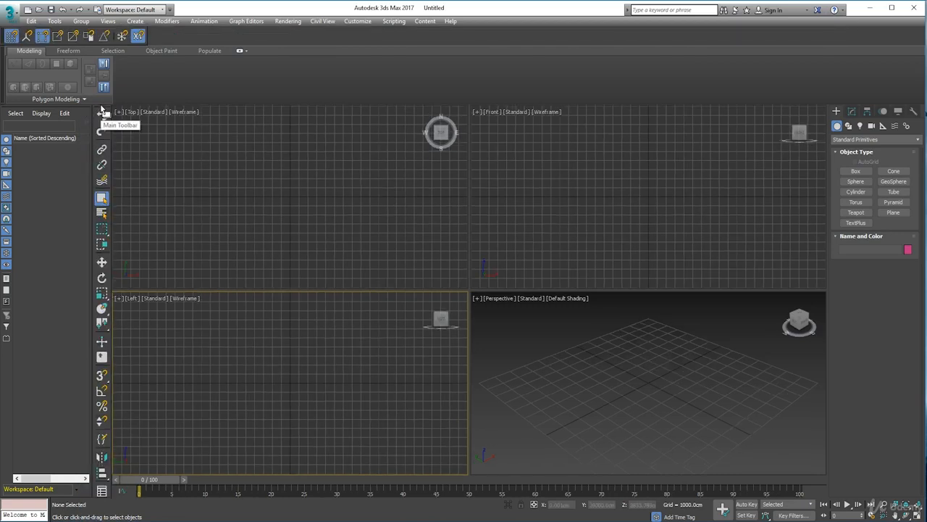
pyautogui.moveTo(101, 109); pyautogui.dragTo(10, 53)
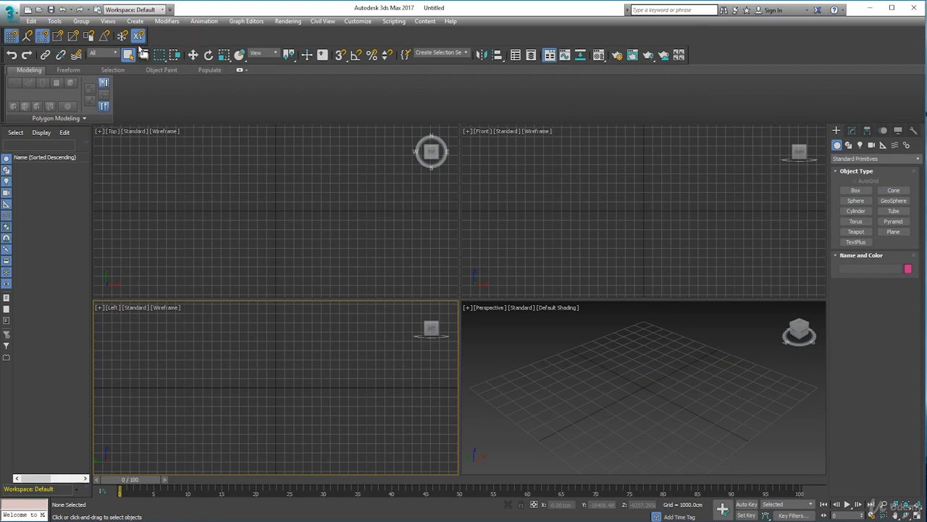
pyautogui.moveTo(6, 35); pyautogui.dragTo(695, 66)
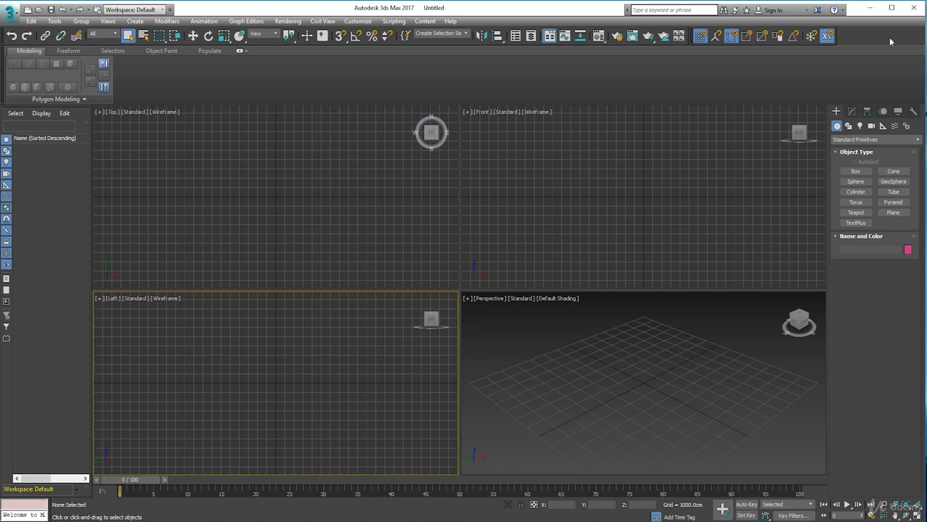
pyautogui.rightClick(873, 42)
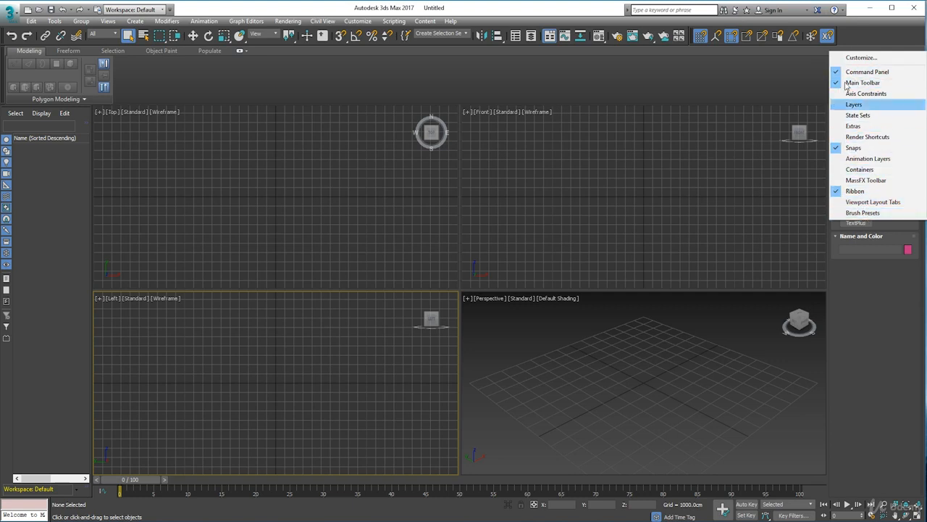
pyautogui.click(883, 38)
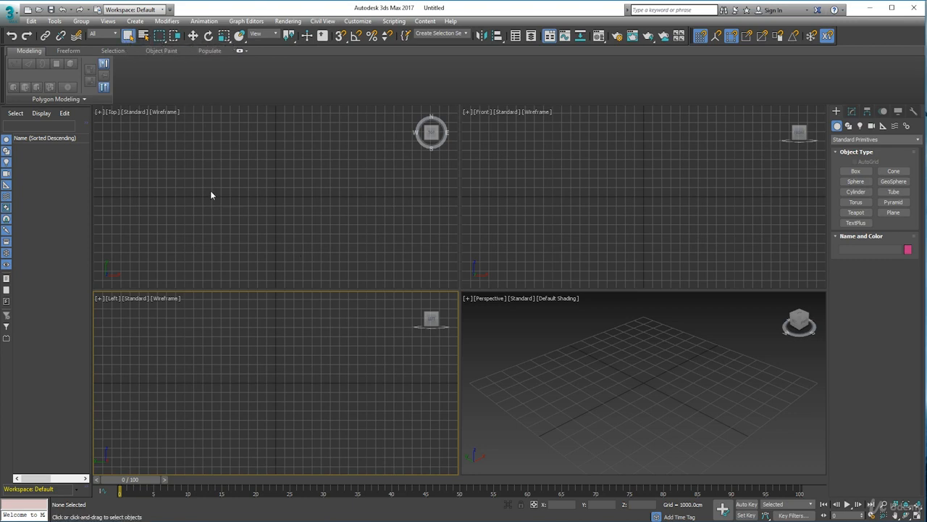
# - Draw a rectangular selection region in the empty Top viewport and view the available selection region shapes
pyautogui.moveTo(190, 172); pyautogui.dragTo(315, 252)
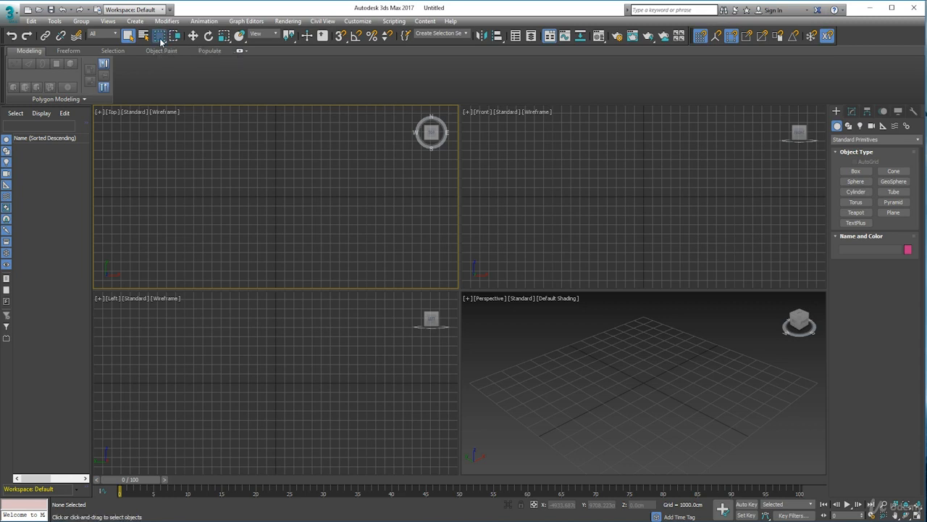
pyautogui.moveTo(160, 35)
pyautogui.mouseDown()
pyautogui.moveTo(164, 112)
pyautogui.moveTo(162, 53)
pyautogui.mouseUp()
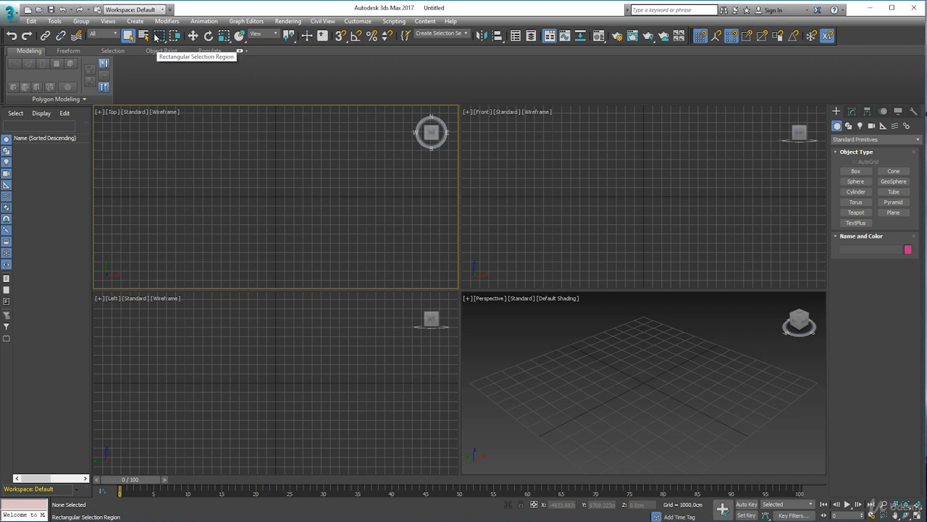
pyautogui.moveTo(162, 38)
pyautogui.mouseDown()
pyautogui.moveTo(161, 83)
pyautogui.moveTo(161, 50)
pyautogui.mouseUp()
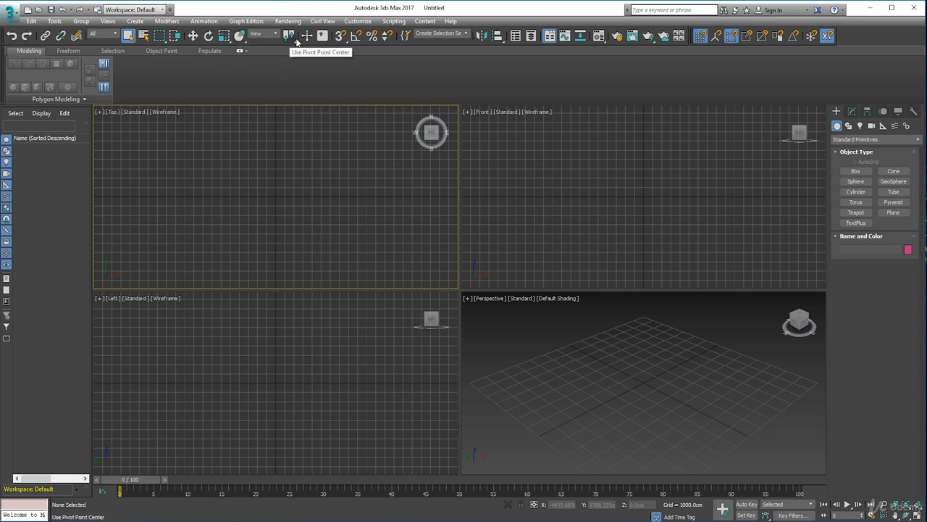
pyautogui.click(353, 36)
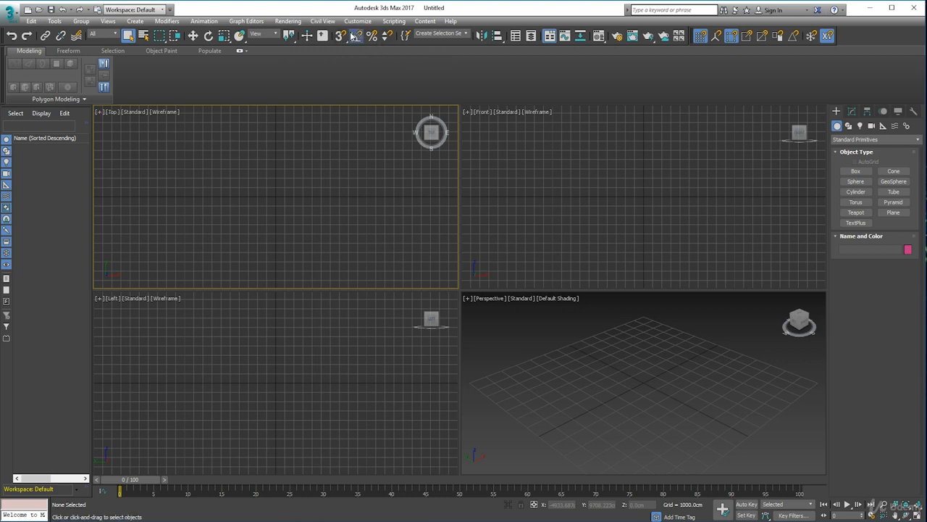
pyautogui.click(370, 41)
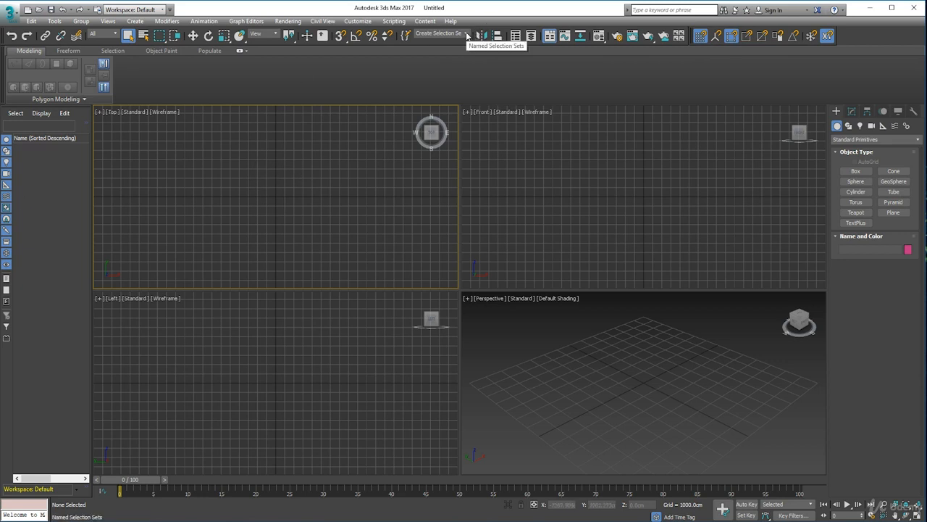
# - Toggle the Scene Explorer, and open the Layer Explorer over the viewports for a look before closing it
pyautogui.click(515, 37)
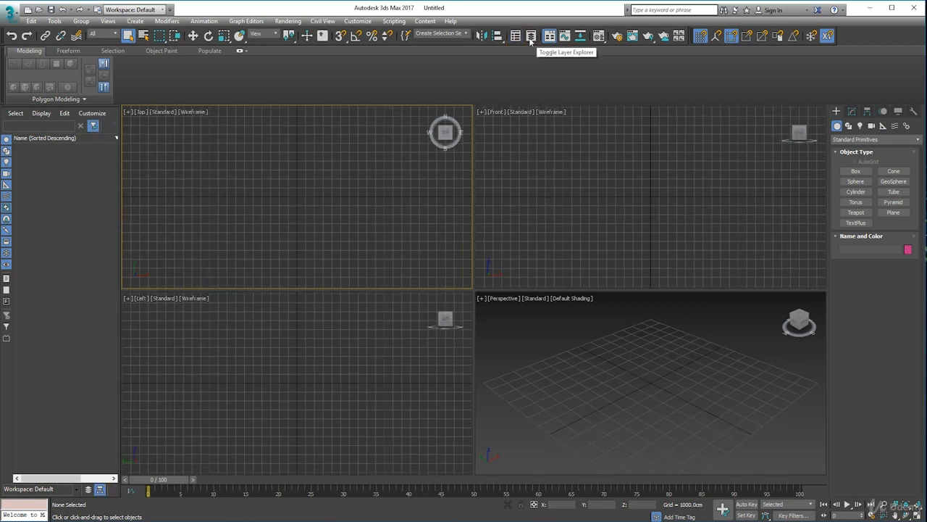
pyautogui.click(531, 36)
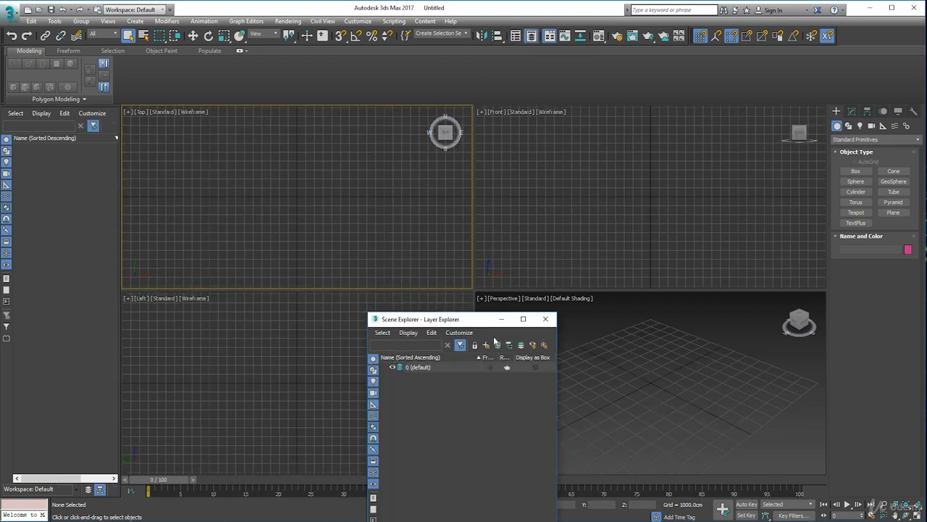
pyautogui.moveTo(483, 316); pyautogui.dragTo(312, 162)
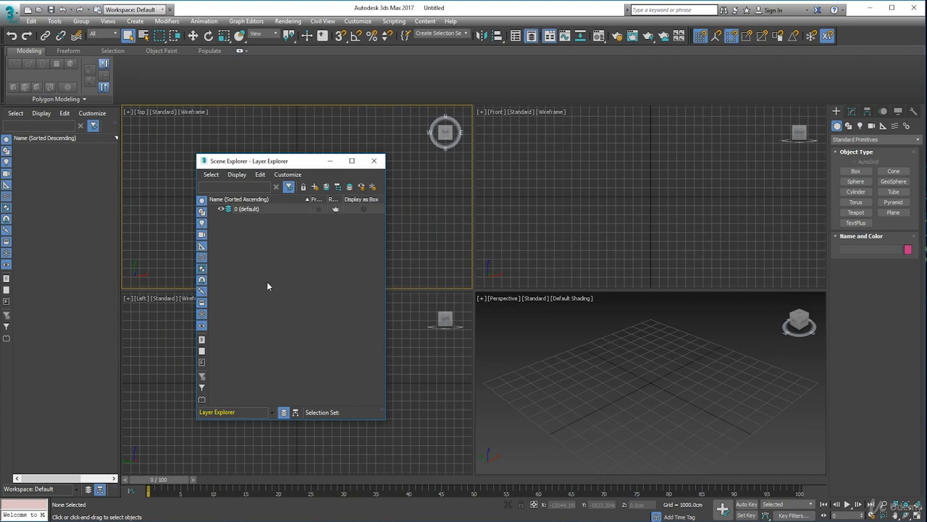
pyautogui.click(374, 161)
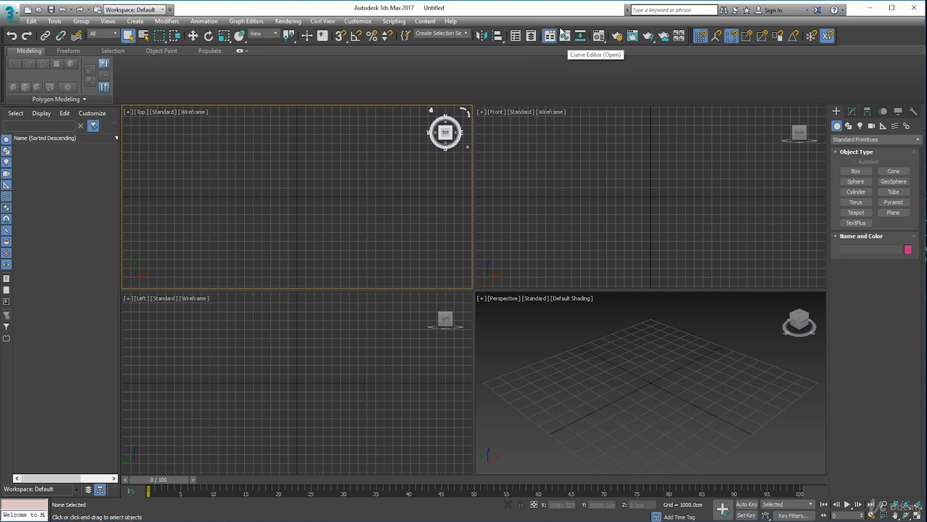
# - Open the Material Editor and look through its Modes, Material and Navigation commands
pyautogui.click(596, 37)
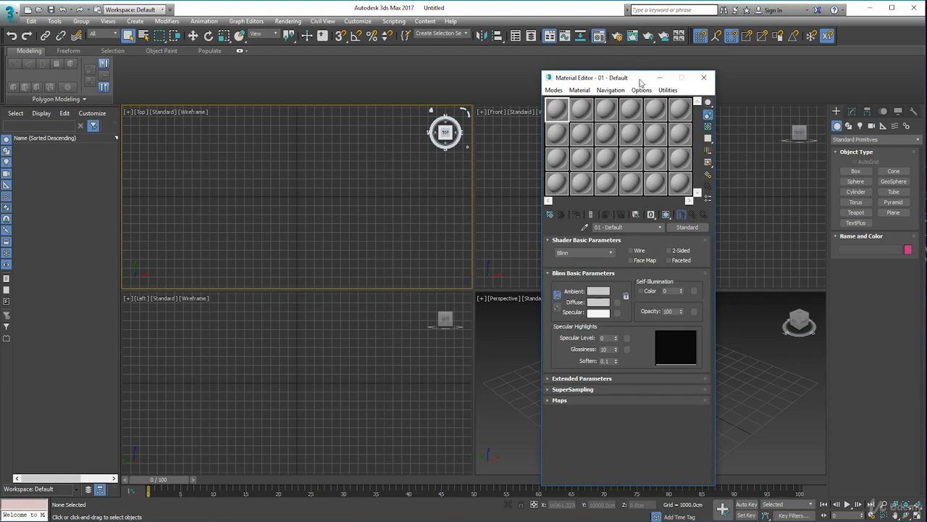
pyautogui.moveTo(639, 79); pyautogui.dragTo(650, 60)
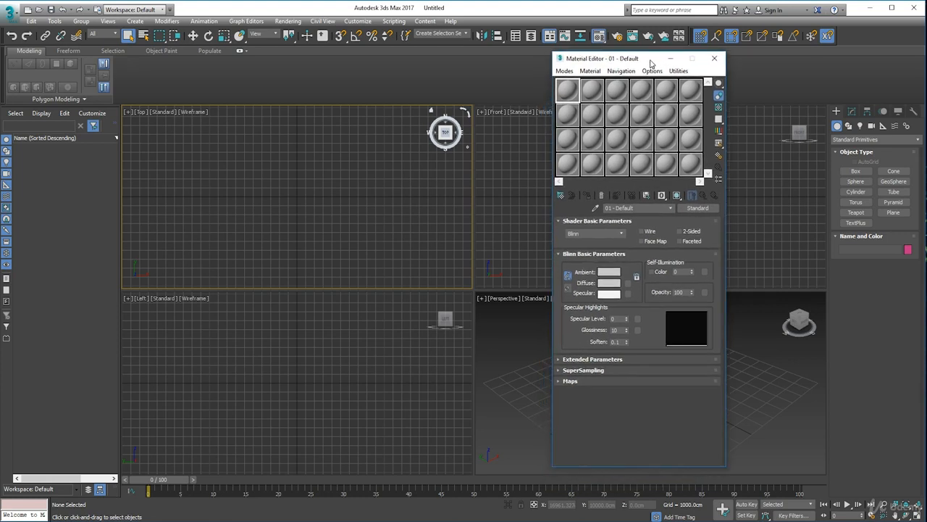
pyautogui.click(569, 71)
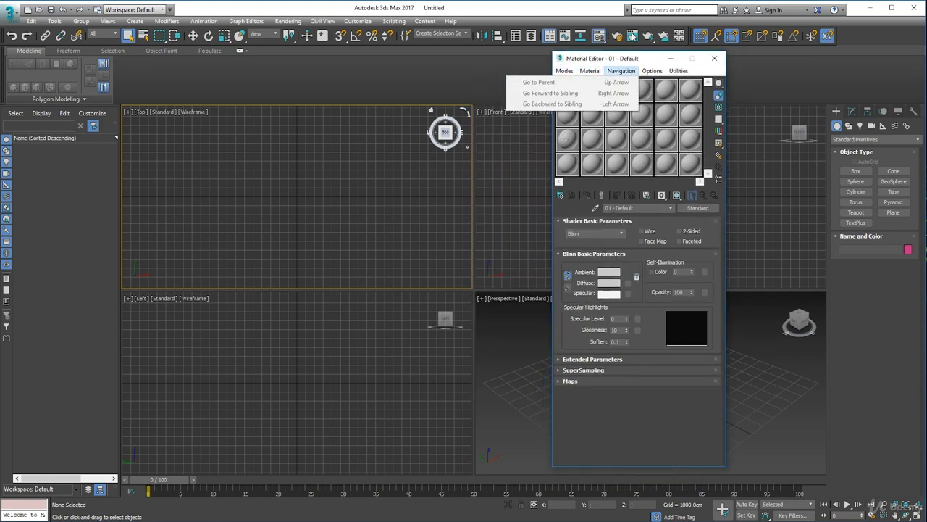
pyautogui.click(650, 59)
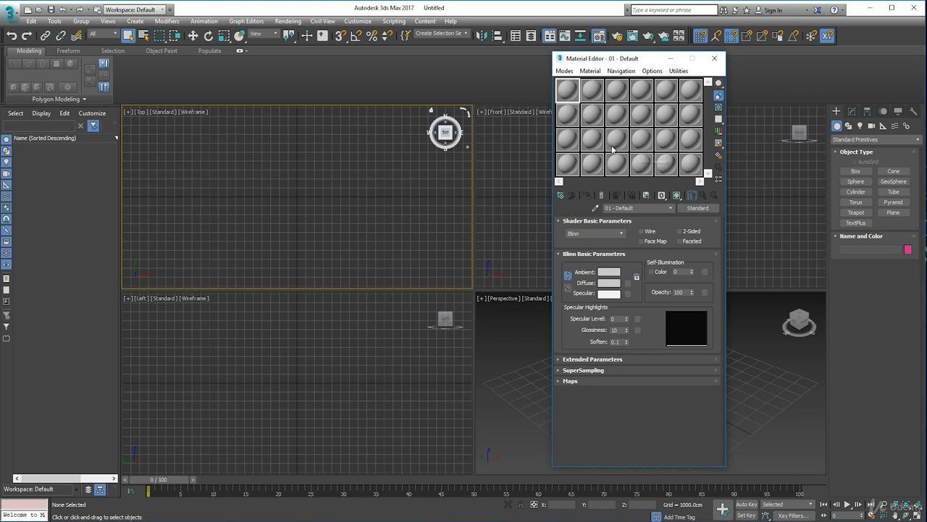
# - View the Material Editor in Slate mode, return it to Compact mode and close it
pyautogui.click(564, 71)
pyautogui.click(511, 96)
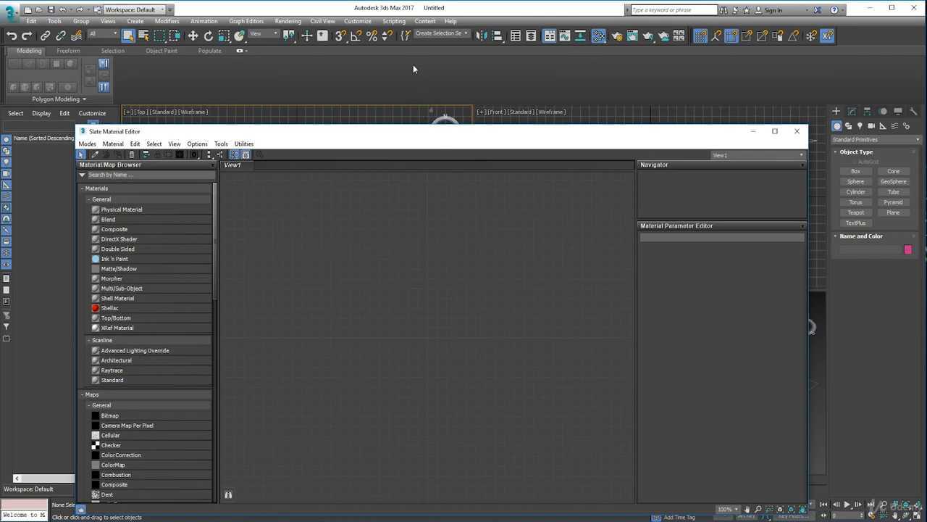
pyautogui.moveTo(389, 140); pyautogui.dragTo(343, 53)
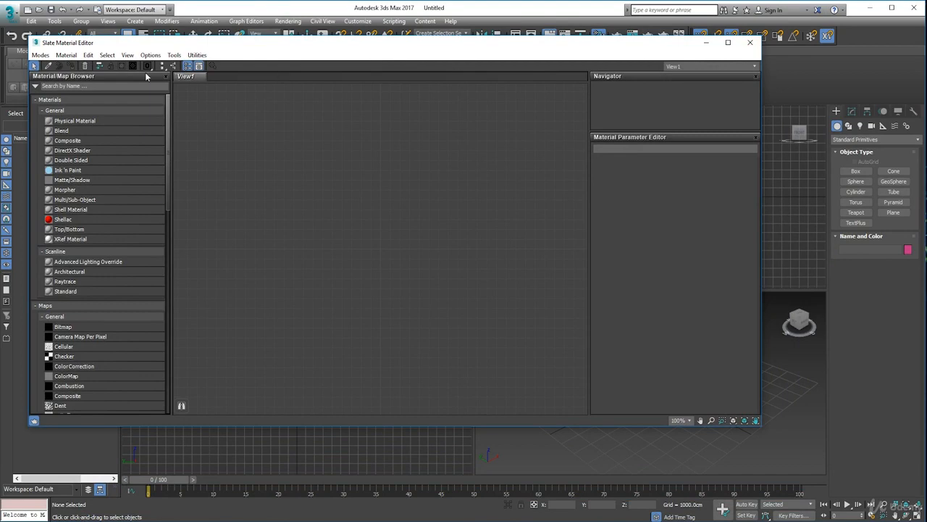
pyautogui.click(39, 55)
pyautogui.click(62, 64)
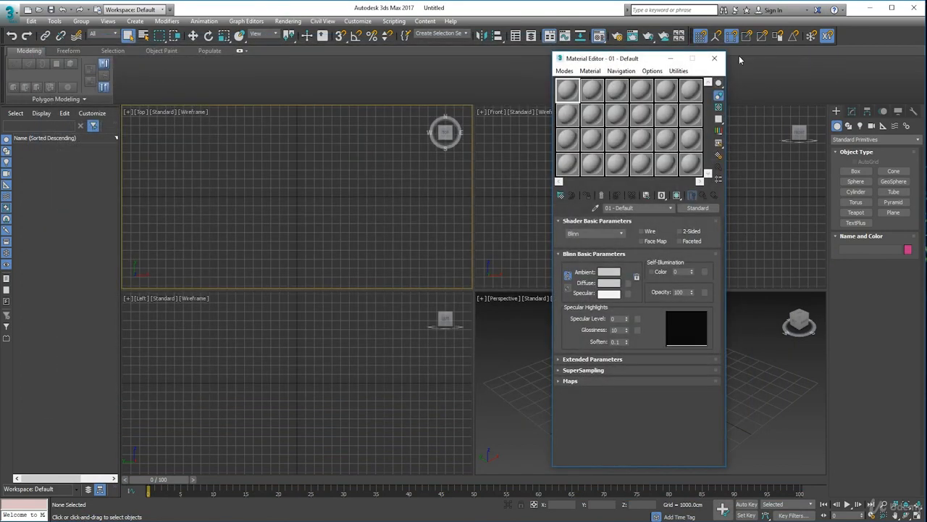
pyautogui.click(714, 58)
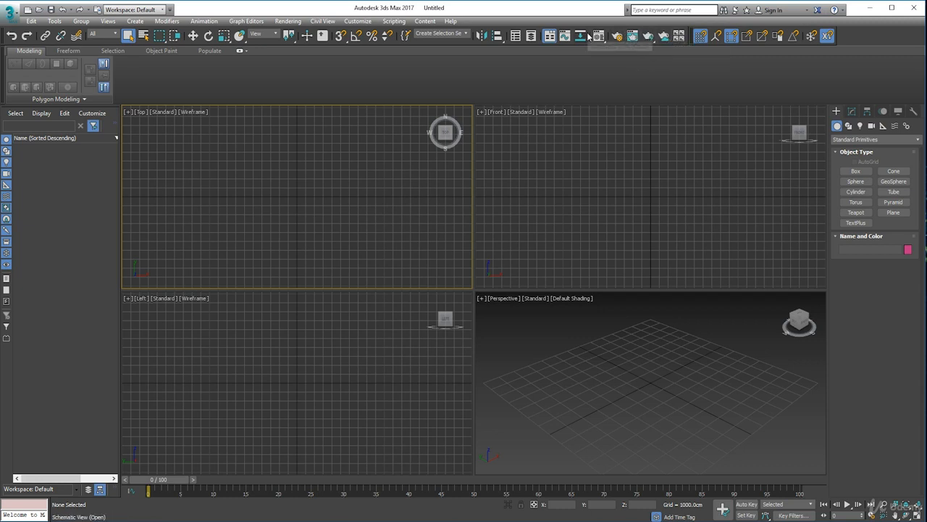
# - View the list of geometry categories available for creation, keeping Standard Primitives selected
pyautogui.click(628, 210)
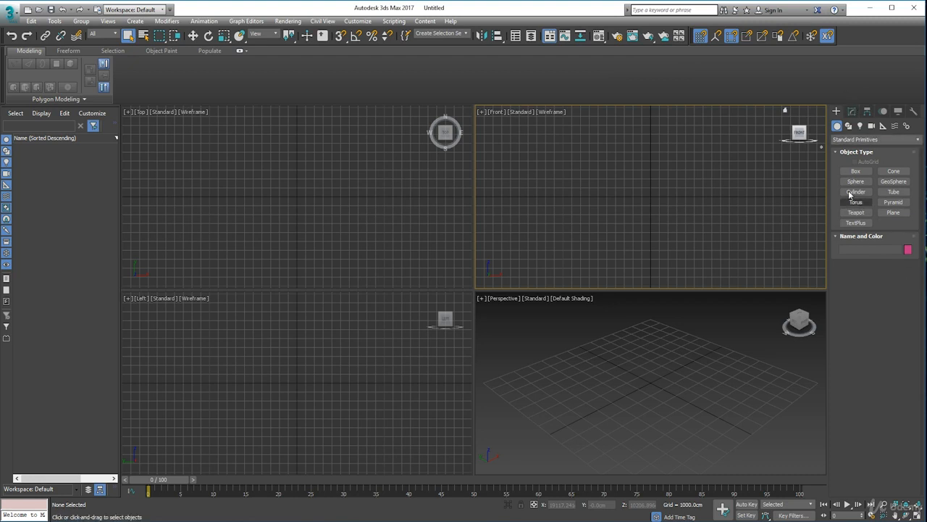
pyautogui.click(859, 139)
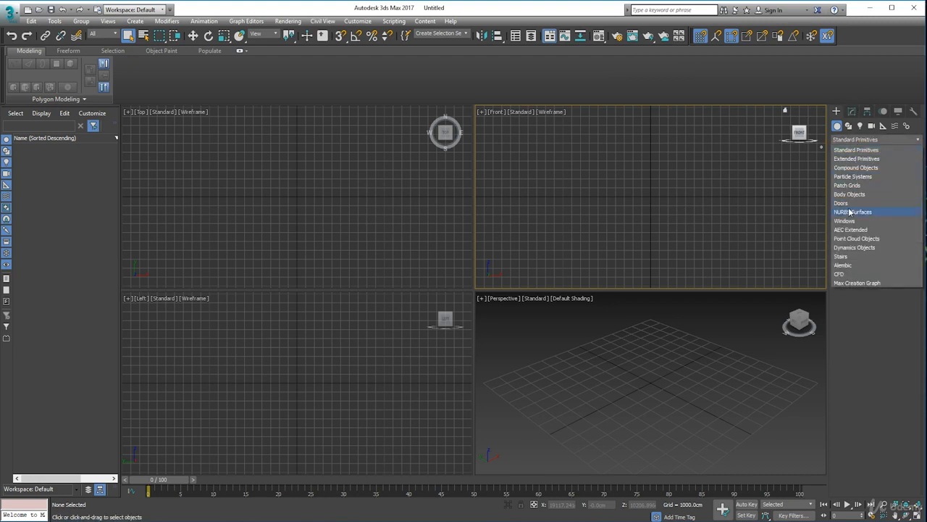
pyautogui.click(850, 151)
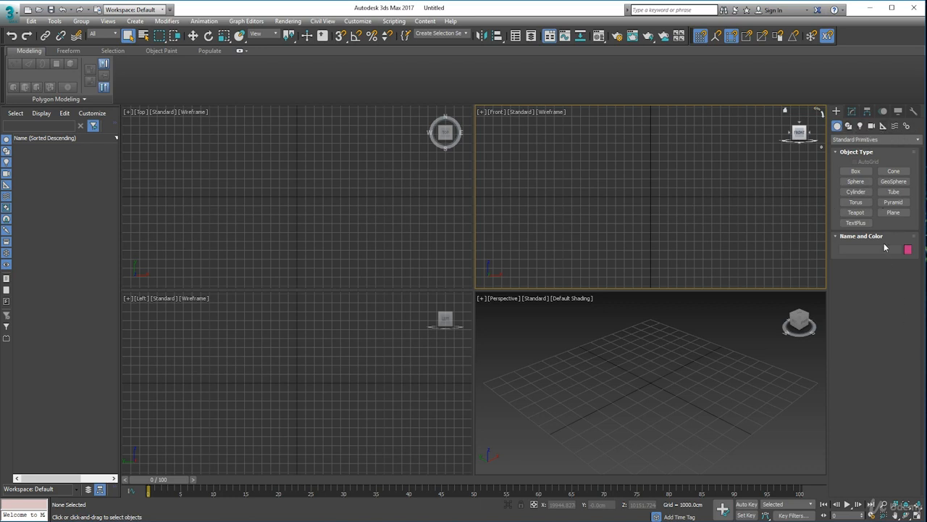
# - View the creation tools for shapes, lights and cameras, and return to the spline shapes
pyautogui.click(848, 126)
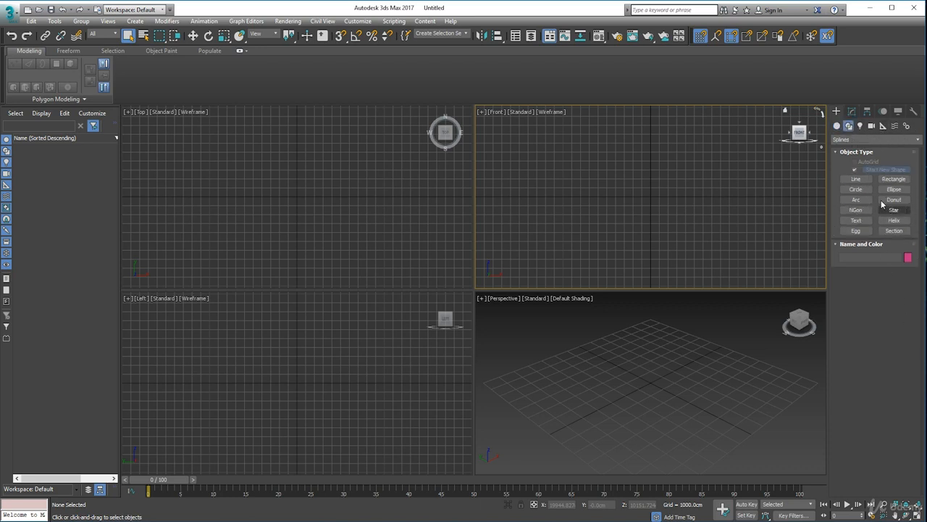
pyautogui.click(860, 125)
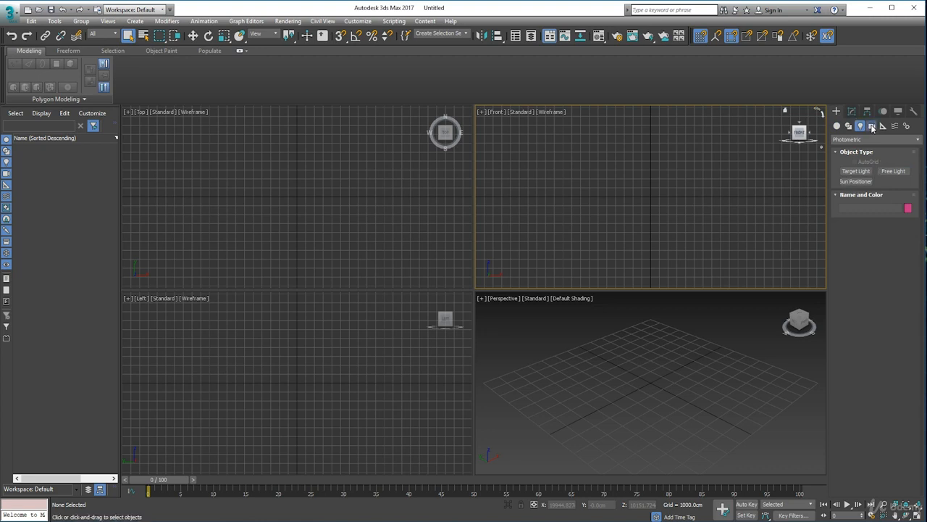
pyautogui.click(871, 126)
pyautogui.click(848, 125)
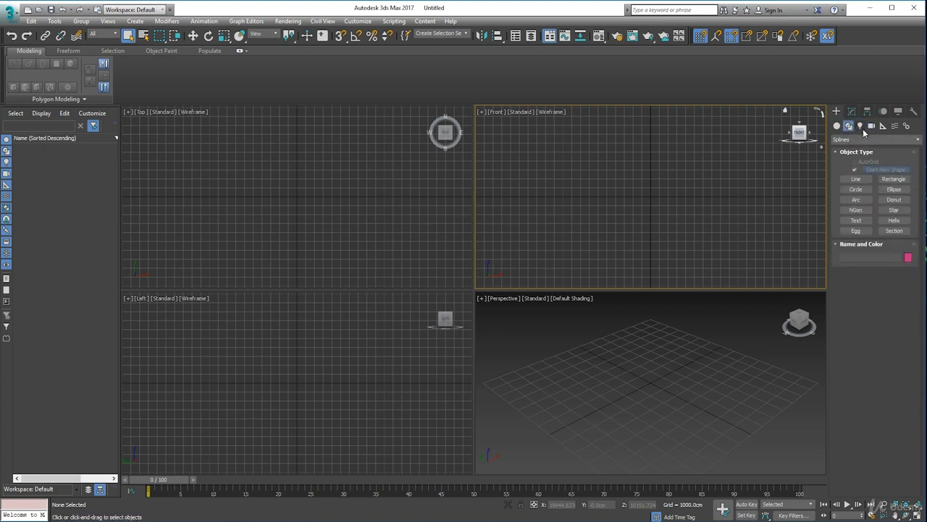
# - Display the Standard light types among the light creation tools instead of the Photometric ones
pyautogui.click(859, 126)
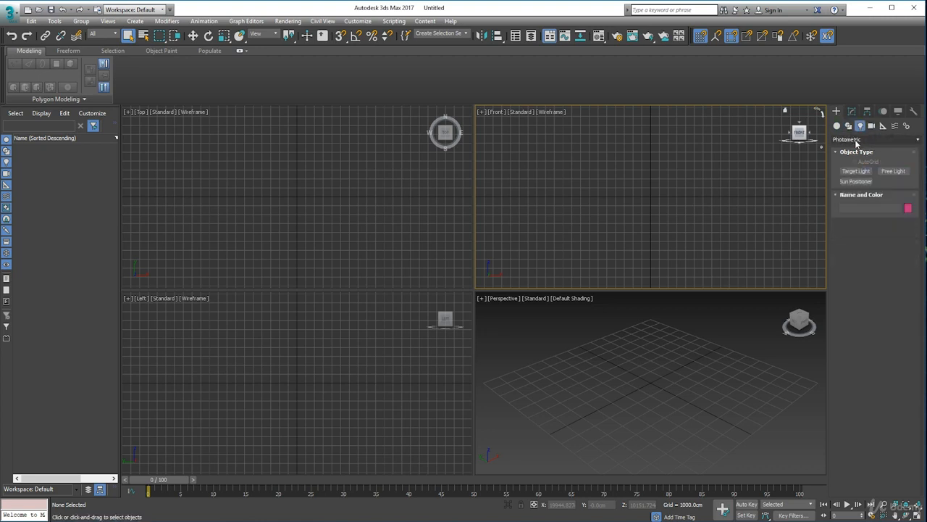
pyautogui.click(855, 139)
pyautogui.click(855, 154)
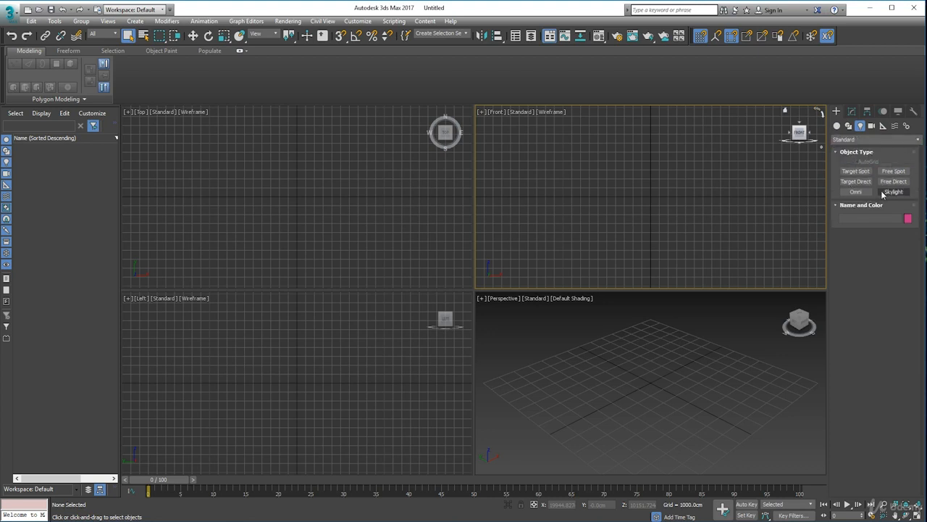
# - Switch the light category back to Photometric, and return to the geometry creation tools with Standard Primitives selected
pyautogui.click(860, 139)
pyautogui.click(854, 147)
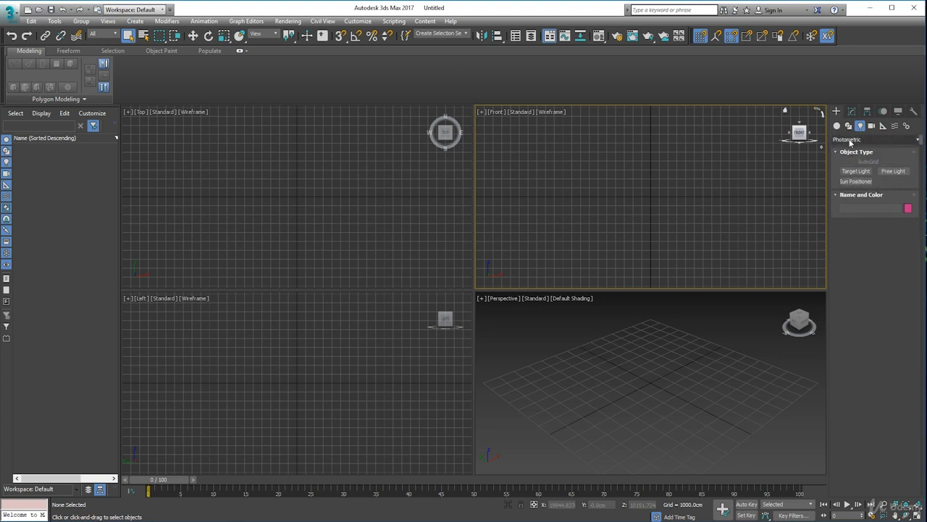
pyautogui.click(837, 127)
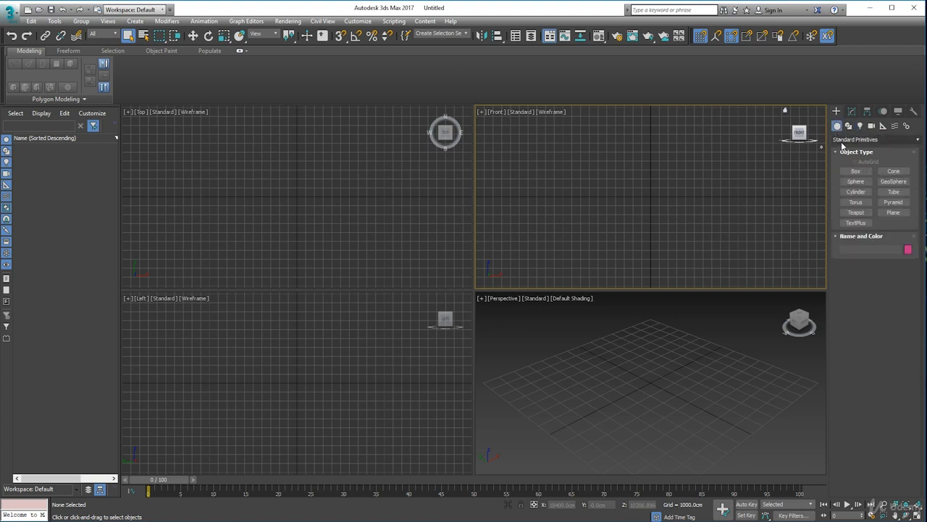
pyautogui.click(851, 139)
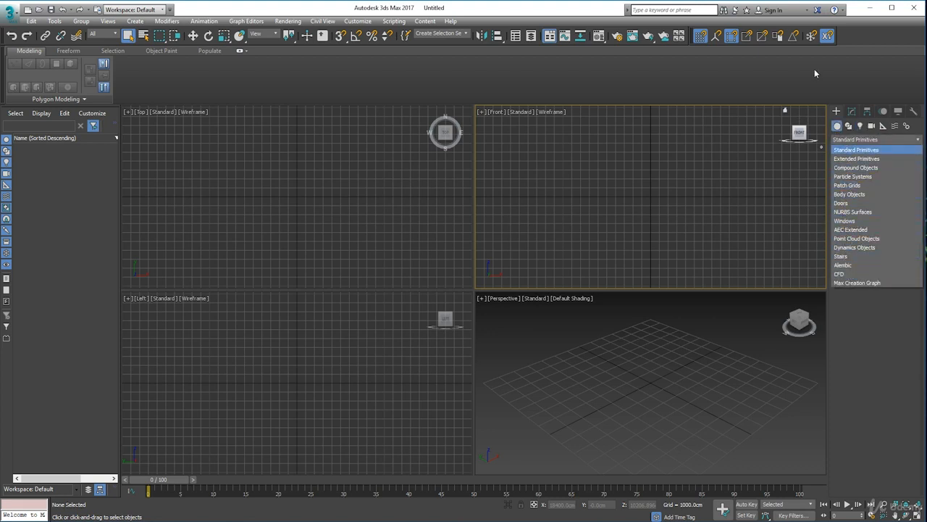
pyautogui.click(839, 149)
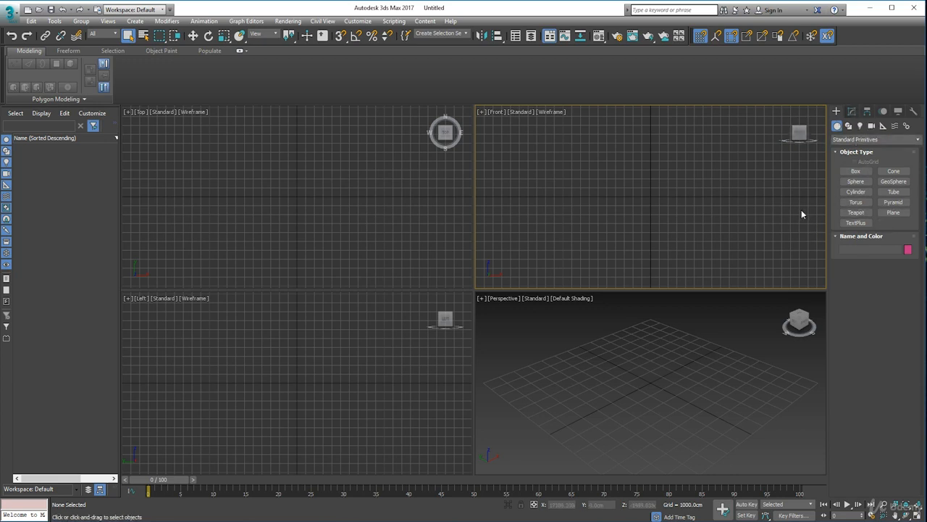
# - Create a box about 3680 cm long, 2910 cm wide and 2720 cm high near the Perspective grid's centre, and maximize that viewport
pyautogui.click(853, 113)
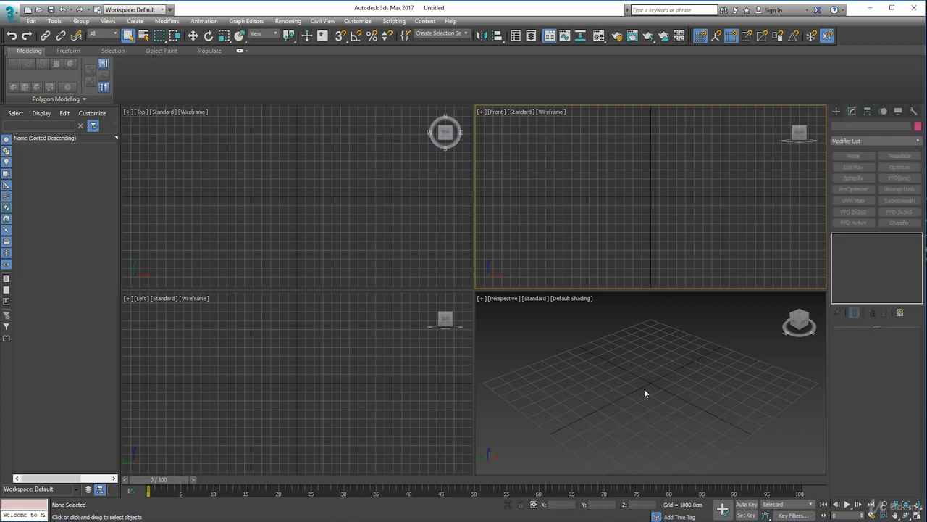
pyautogui.click(837, 111)
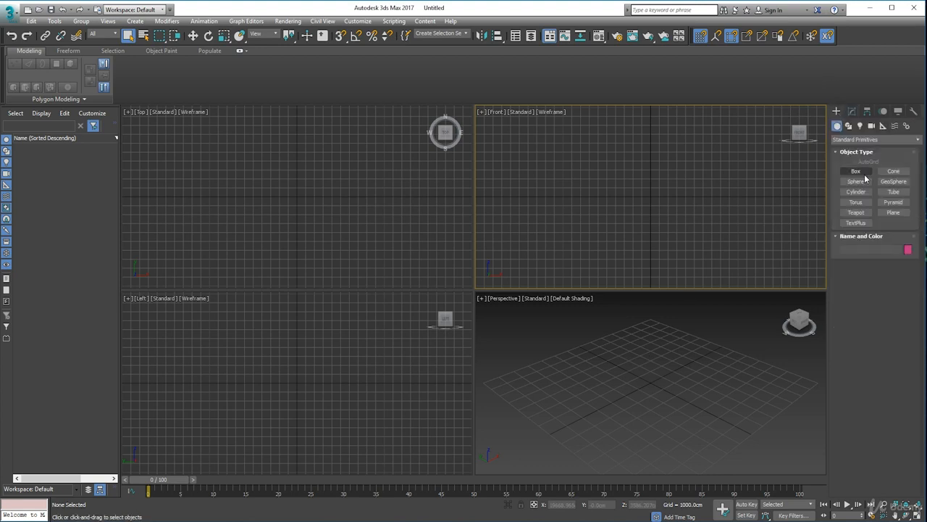
pyautogui.click(856, 171)
pyautogui.moveTo(646, 369); pyautogui.dragTo(655, 410)
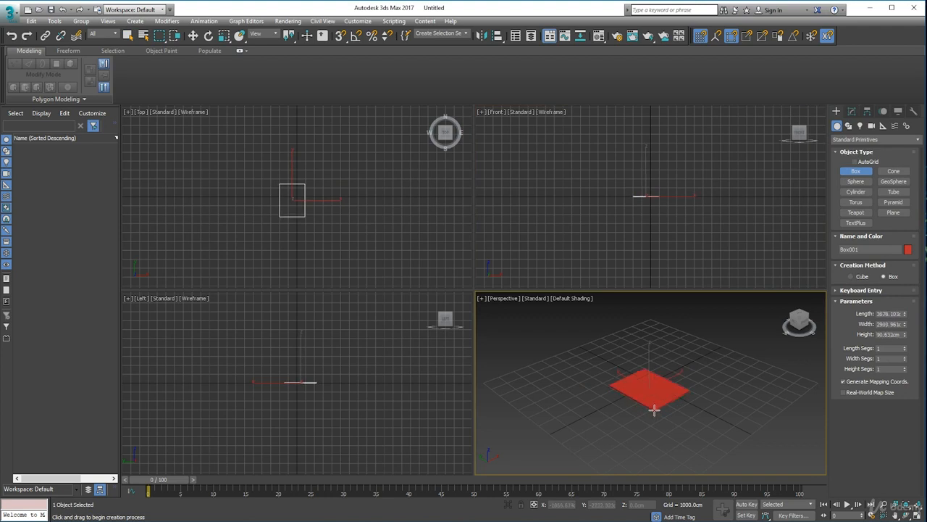
pyautogui.click(659, 362)
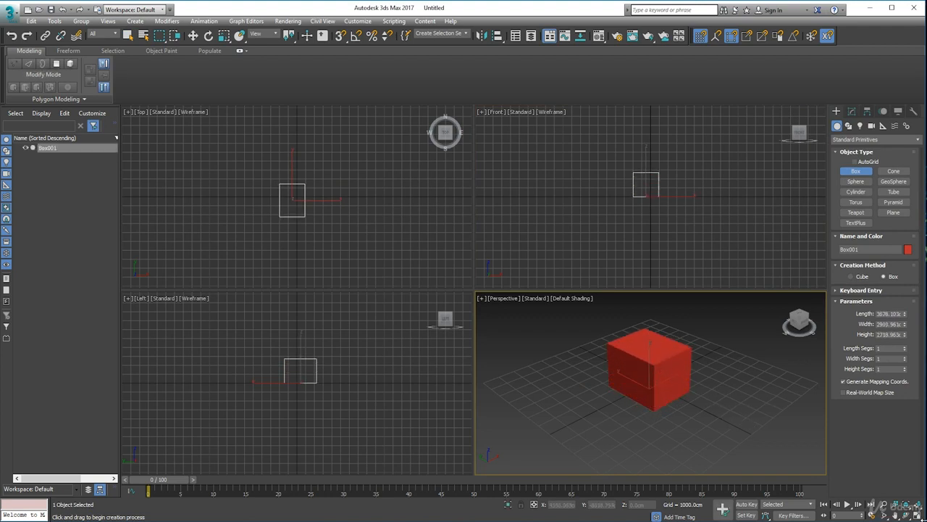
pyautogui.hotkey('alt', 'w')
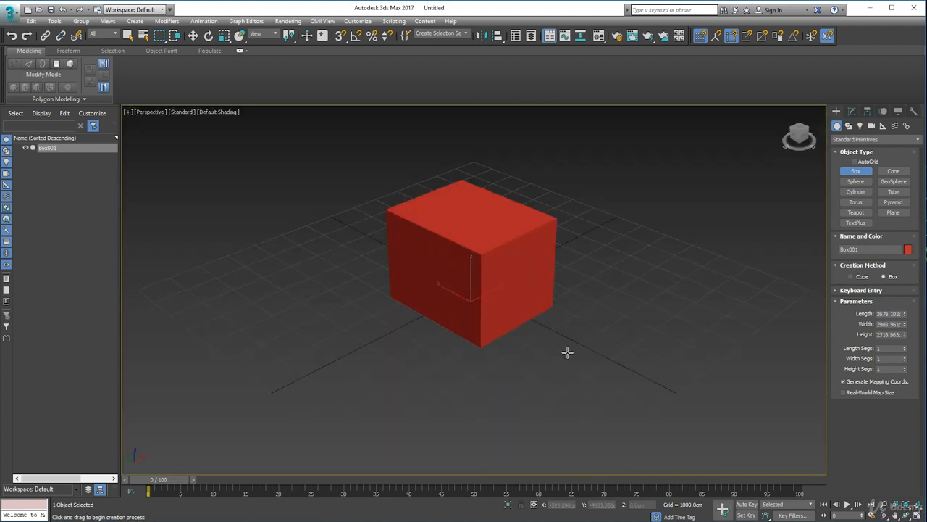
# - Convert the red box to an Editable Poly
pyautogui.keyDown('alt'); pyautogui.moveTo(534, 313); pyautogui.dragTo(543, 356, button='middle'); pyautogui.keyUp('alt')
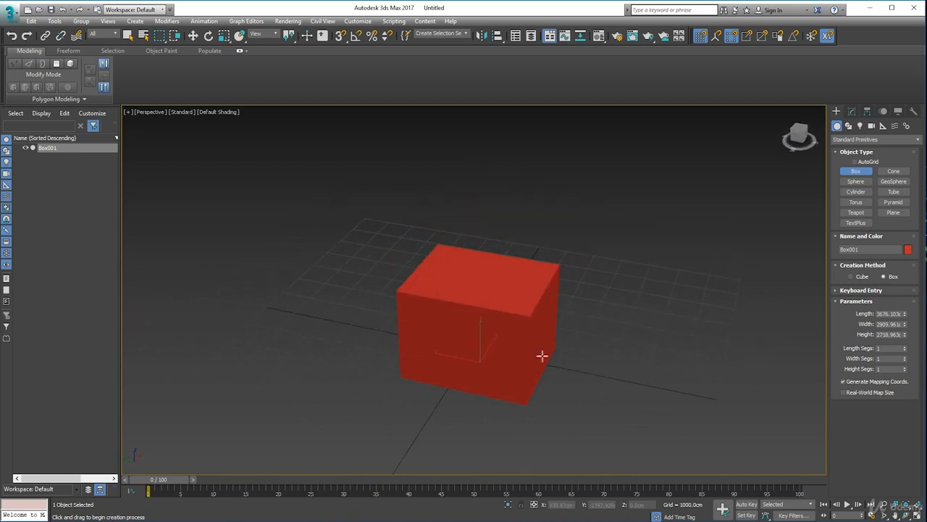
pyautogui.rightClick(476, 309)
pyautogui.rightClick(497, 295)
pyautogui.moveTo(533, 398)
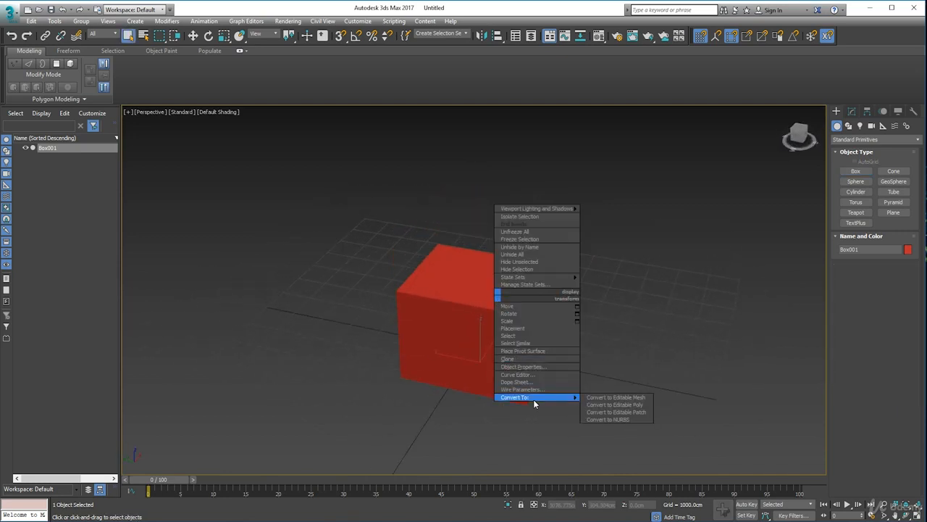
pyautogui.click(615, 404)
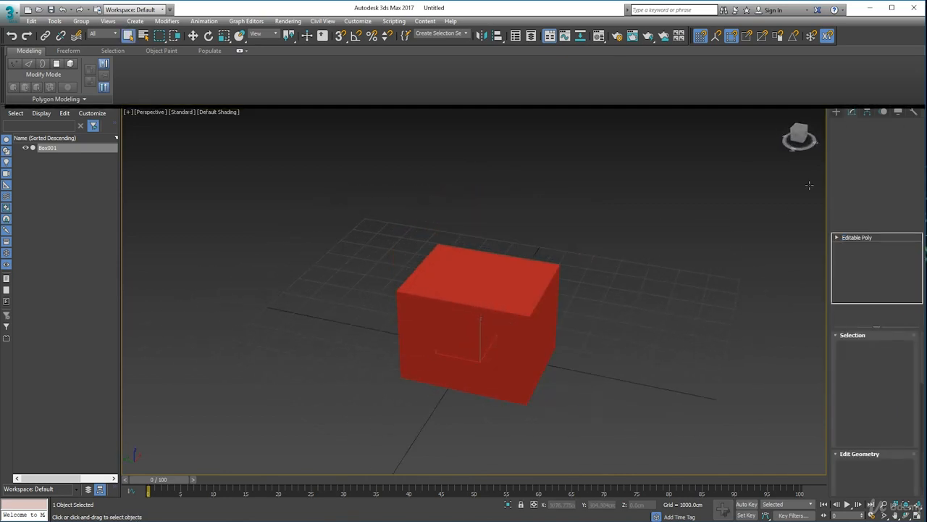
# - Examine the Editable Poly's selection, geometry and subdivision settings, comparing them with the object creation tools
pyautogui.click(835, 111)
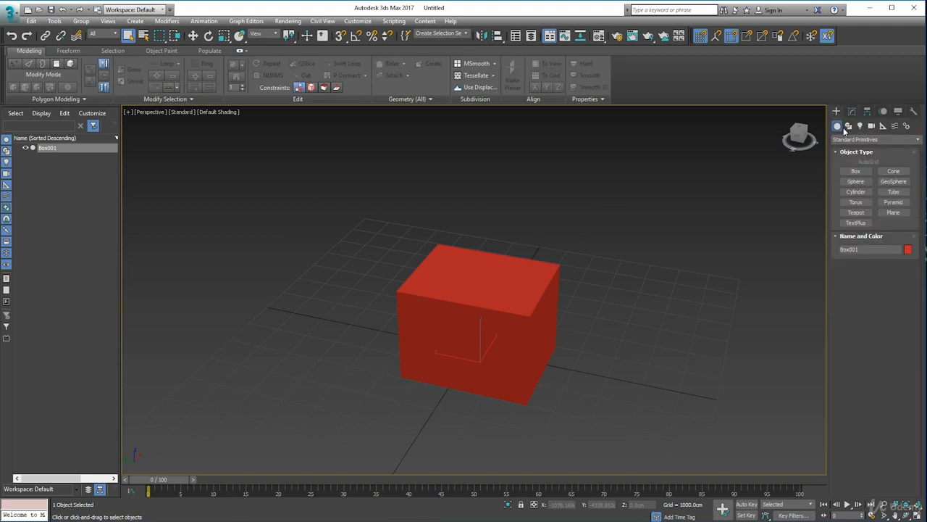
pyautogui.click(852, 112)
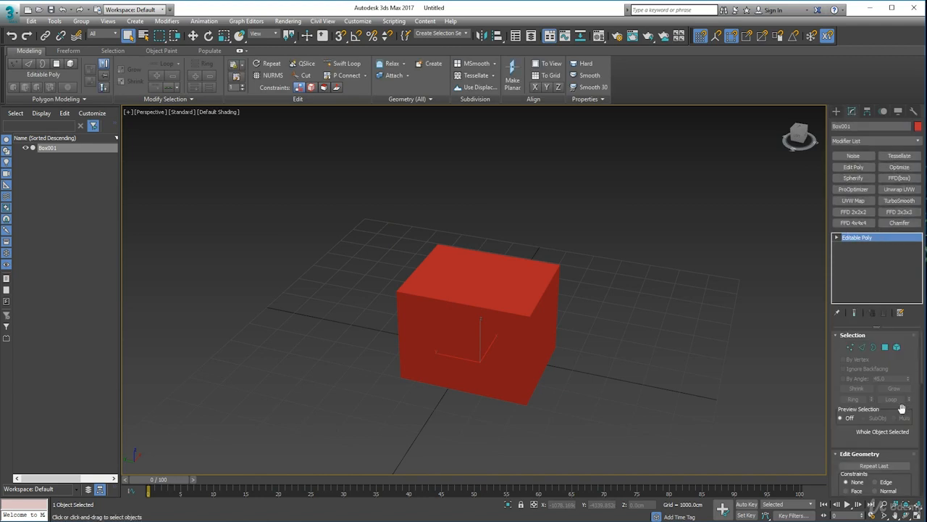
pyautogui.scroll(-10, 892, 402)
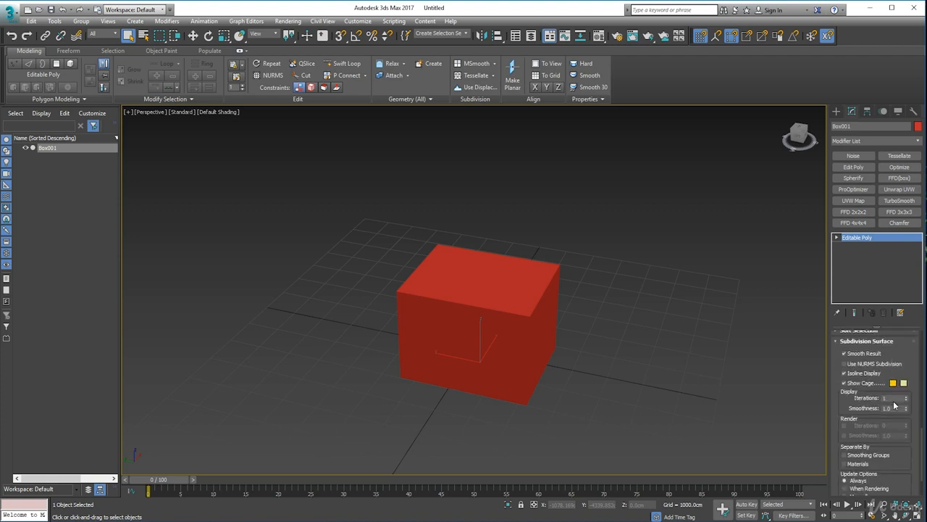
pyautogui.scroll(10, 895, 406)
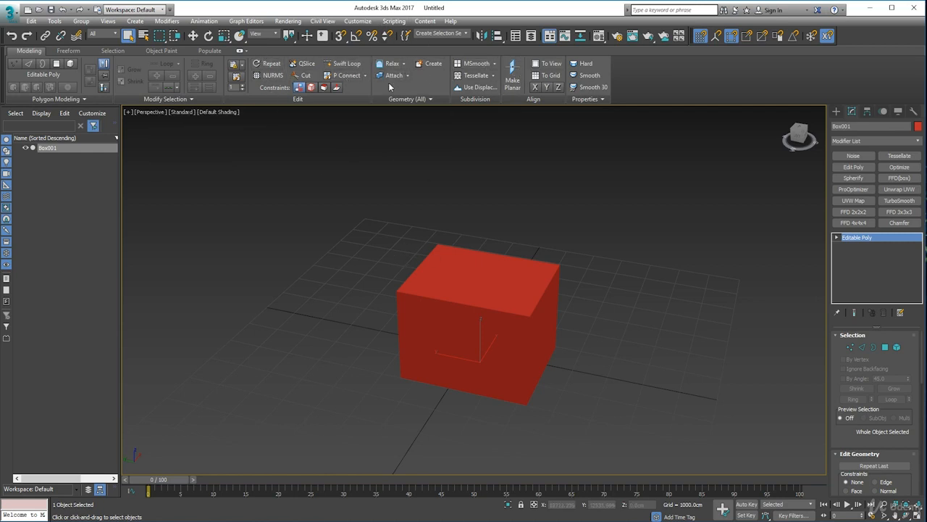
# - Add two parallel edge loops around the box with Swift Loop, and display the Perspective viewport with Edged Faces
pyautogui.click(345, 64)
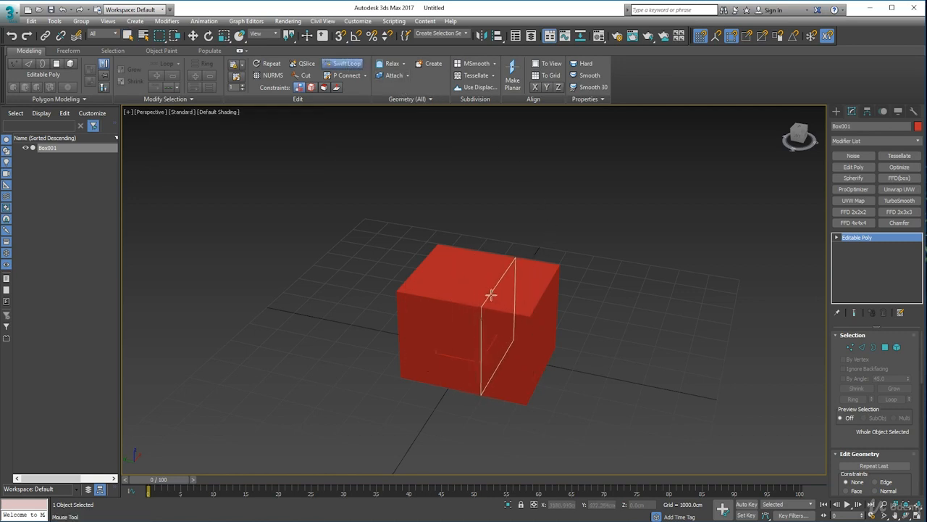
pyautogui.press('w')
pyautogui.click(228, 113)
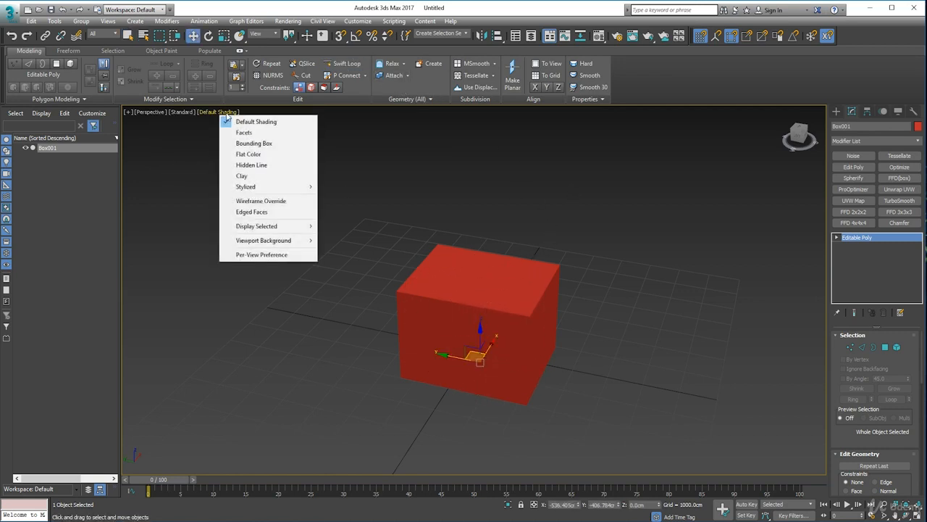
pyautogui.click(251, 212)
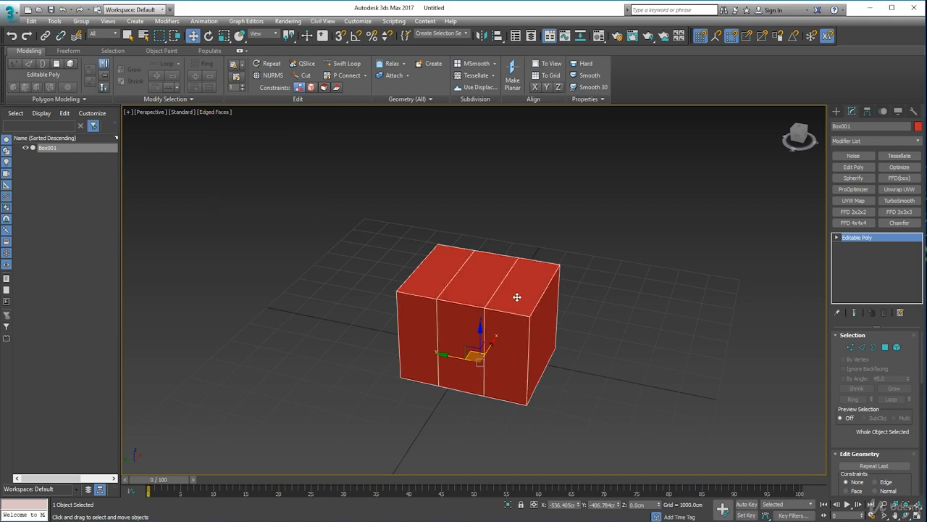
# - Add two more Swift Loop edge loops in each of the other two directions, dividing every box face into a three-by-three grid
pyautogui.click(343, 64)
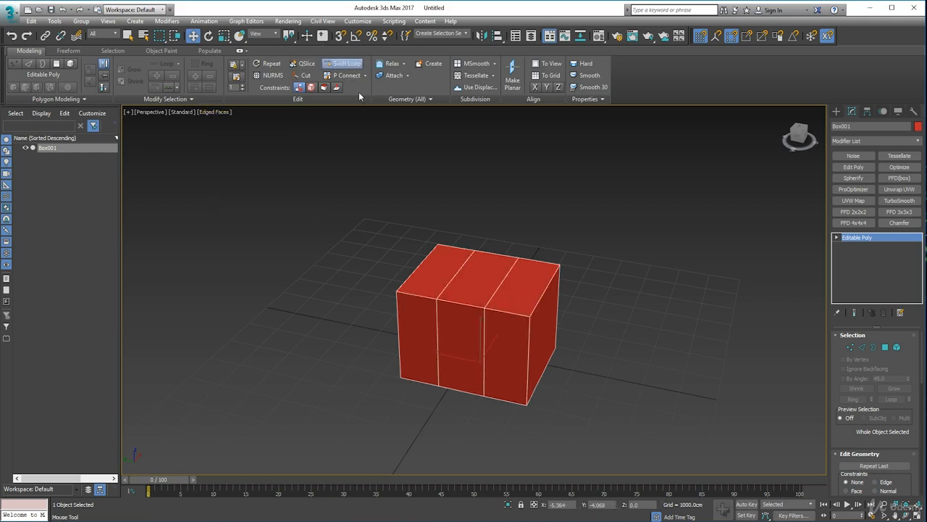
pyautogui.click(436, 257)
pyautogui.click(427, 274)
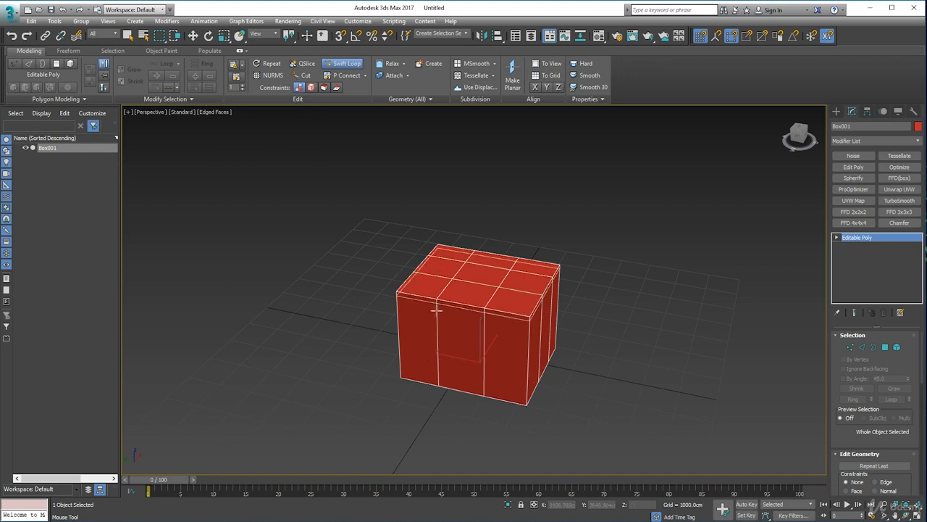
pyautogui.click(431, 326)
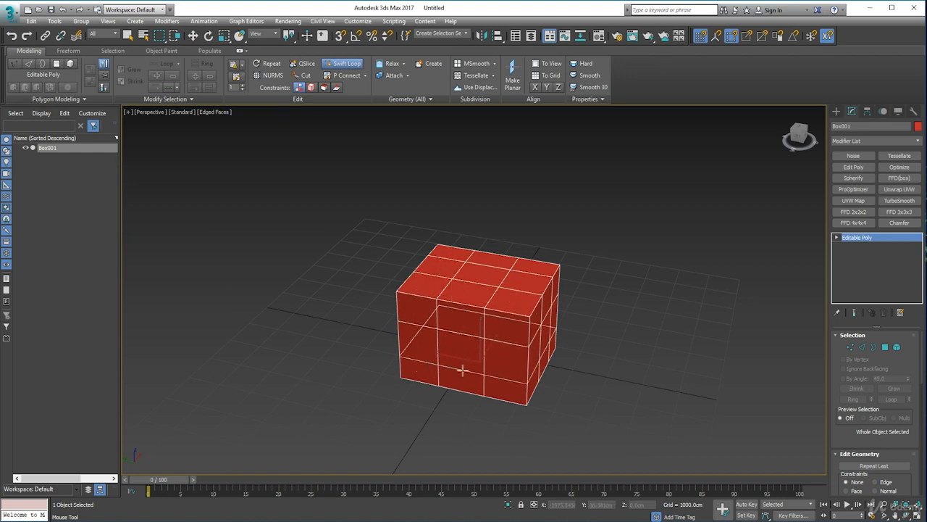
pyautogui.click(490, 372)
pyautogui.rightClick(703, 327)
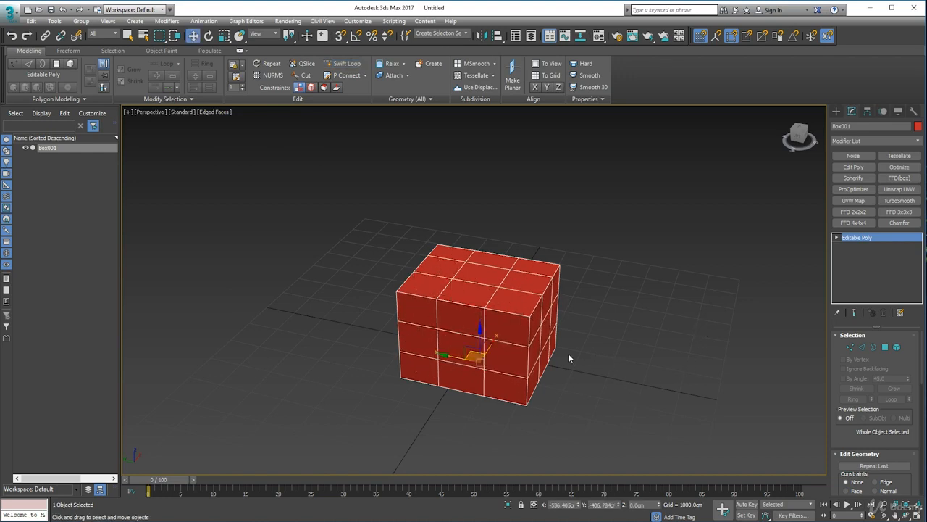
pyautogui.keyDown('alt'); pyautogui.moveTo(568, 353); pyautogui.dragTo(652, 340, button='middle'); pyautogui.keyUp('alt')
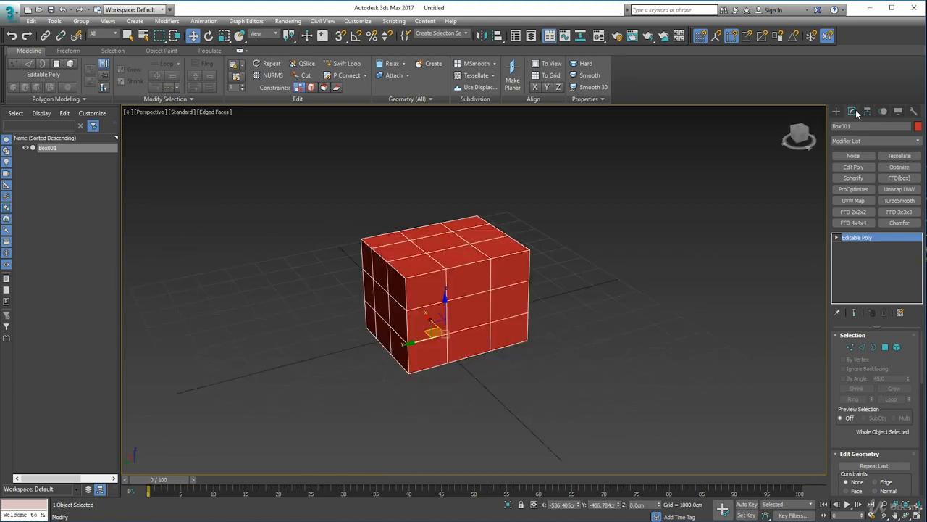
# - View the hierarchy, motion and display settings of the box, and the available utilities
pyautogui.click(867, 111)
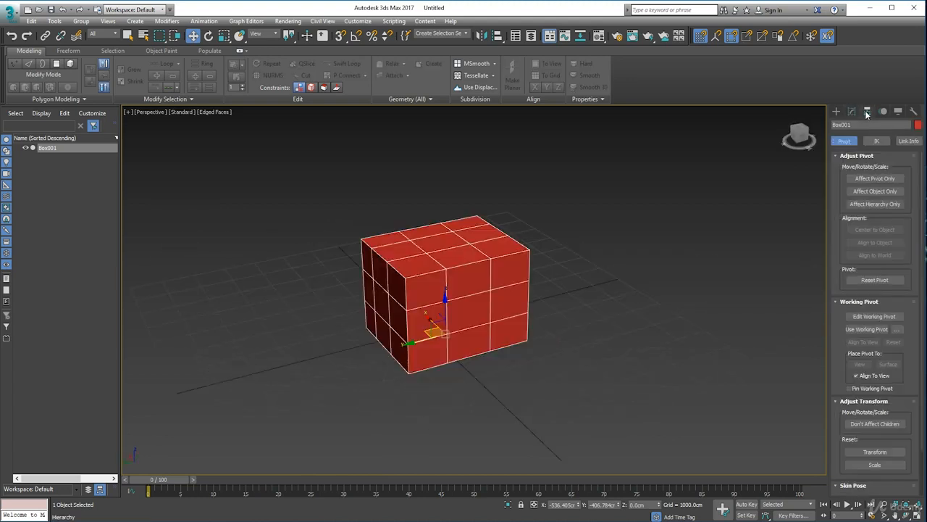
pyautogui.click(883, 112)
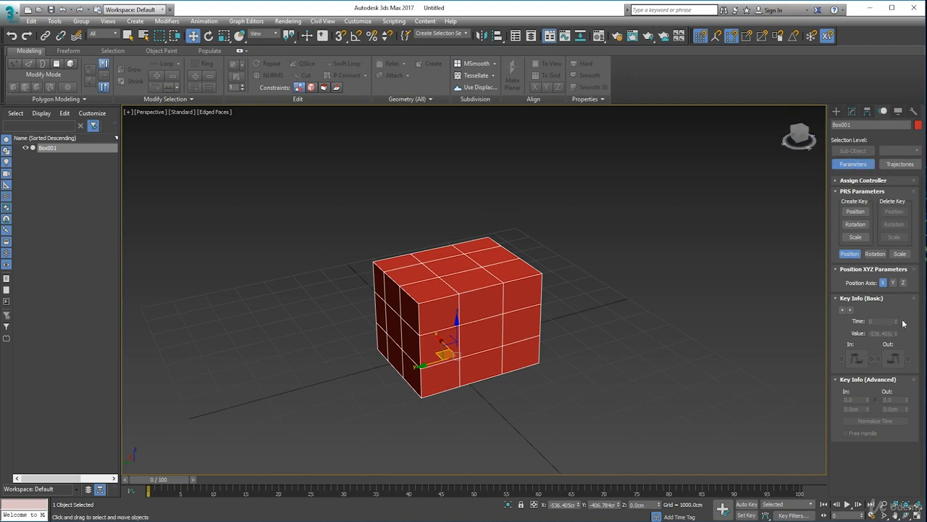
pyautogui.click(898, 112)
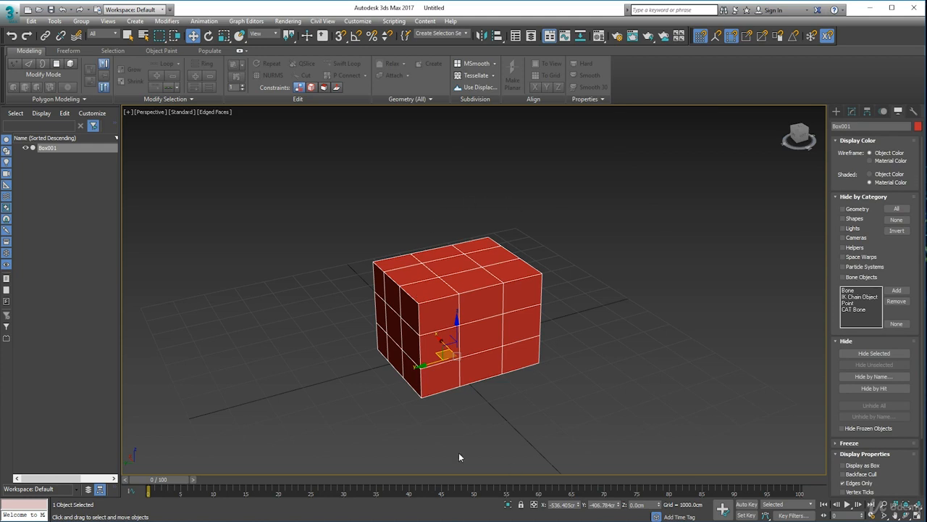
pyautogui.click(914, 112)
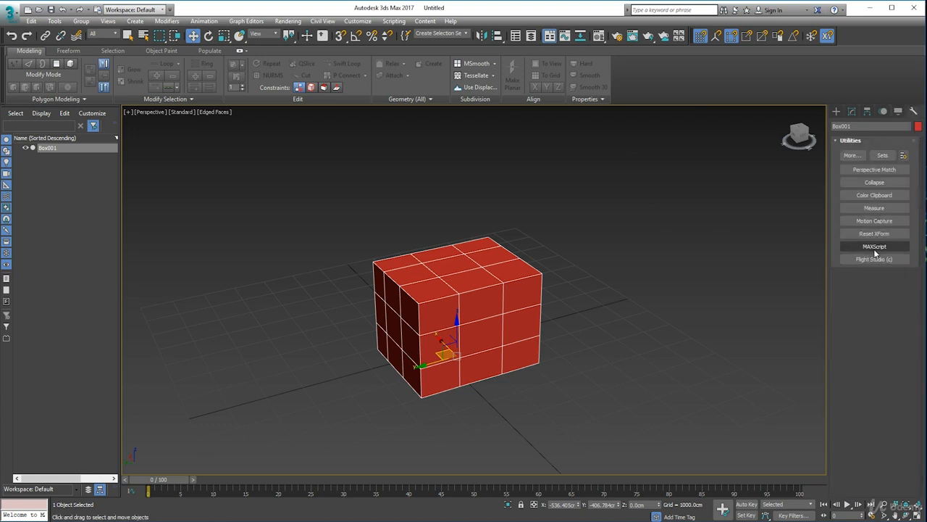
# - Compare the Standard Primitives creation tools with the box's modifier settings, and revisit its hierarchy settings
pyautogui.click(838, 113)
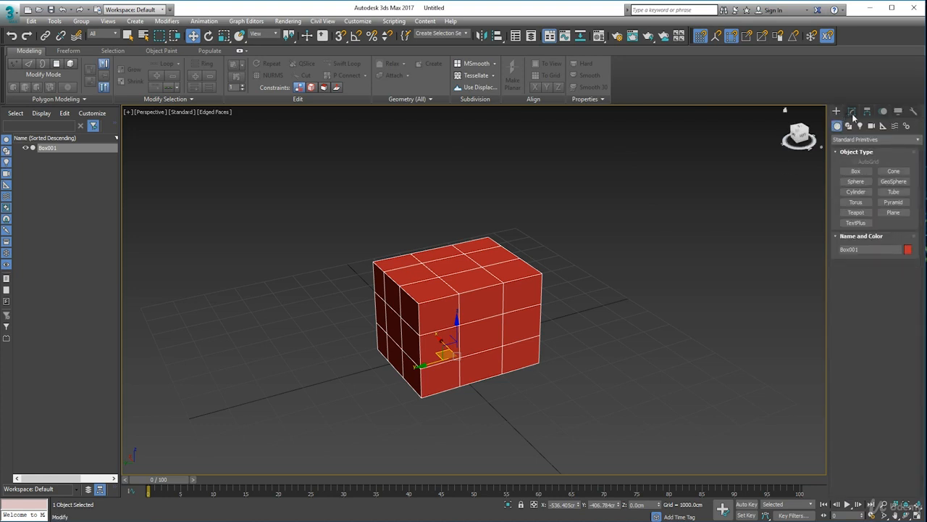
pyautogui.click(852, 113)
pyautogui.click(837, 112)
pyautogui.click(851, 113)
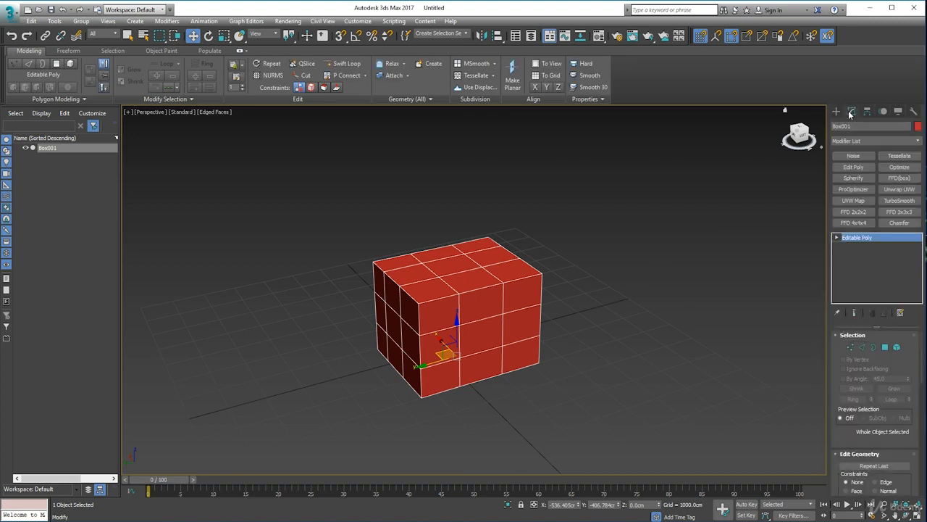
pyautogui.click(838, 112)
pyautogui.click(851, 113)
pyautogui.click(867, 111)
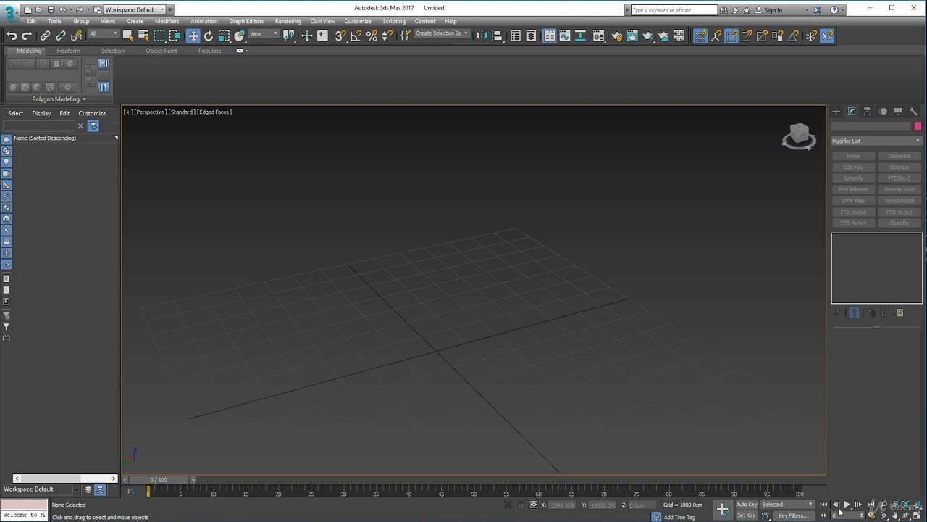
# - Create a Standard Primitives box about 1800 cm long, 2480 cm wide and 1587 cm high near the grid's centre in the Perspective view
pyautogui.click(836, 111)
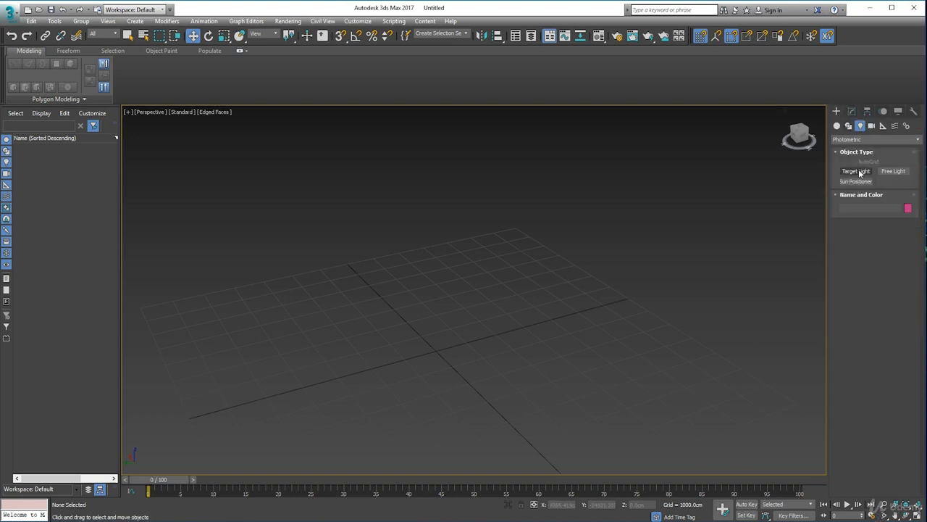
pyautogui.click(838, 126)
pyautogui.click(856, 171)
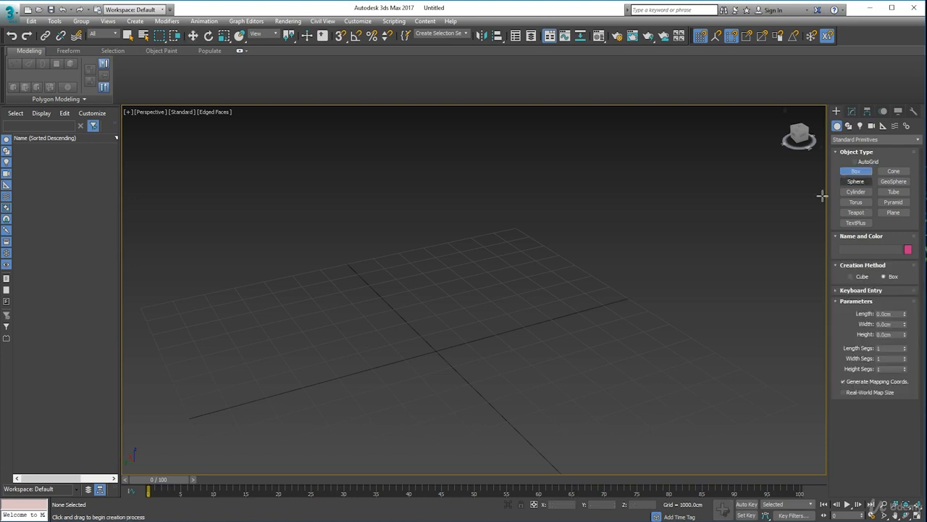
pyautogui.moveTo(422, 331); pyautogui.dragTo(404, 385)
pyautogui.click(411, 331)
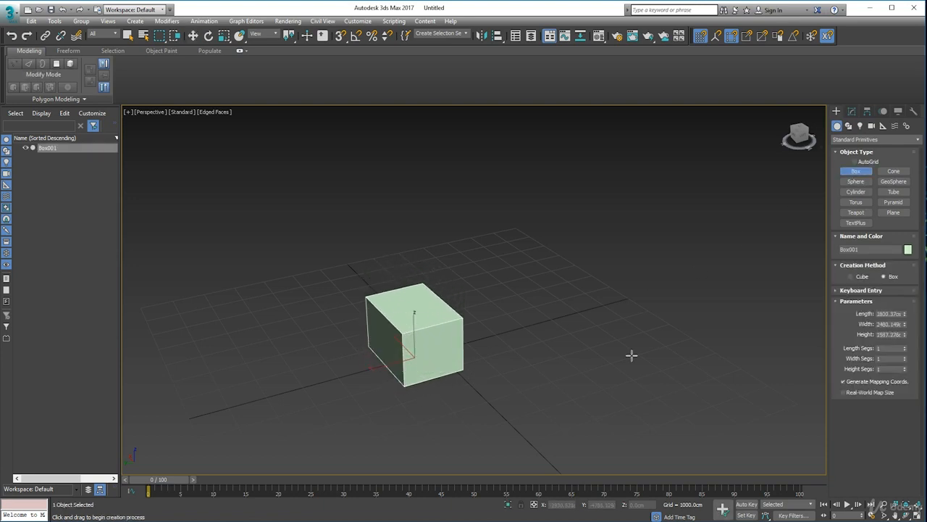
pyautogui.moveTo(516, 377); pyautogui.dragTo(545, 369, button='middle')
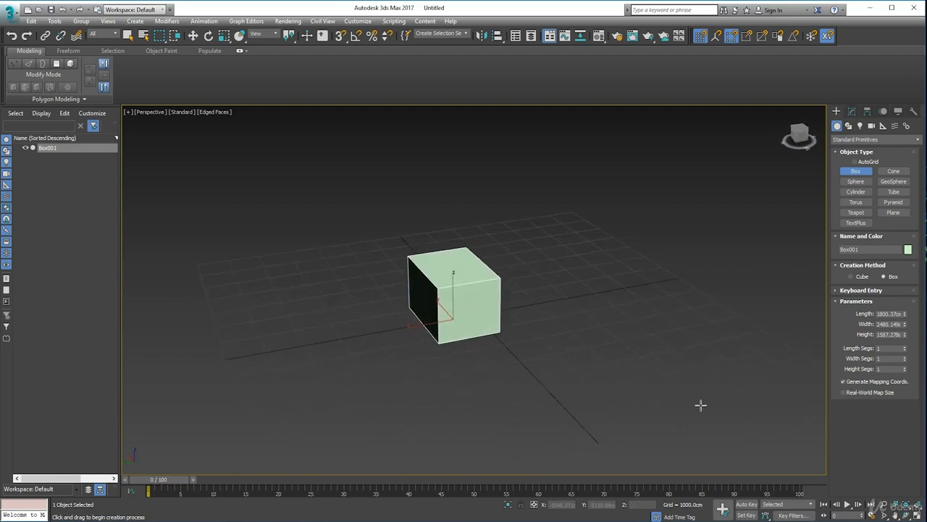
# - Zoom the Perspective view in and out around the box with the Zoom tool, keeping the box in frame
pyautogui.click(884, 505)
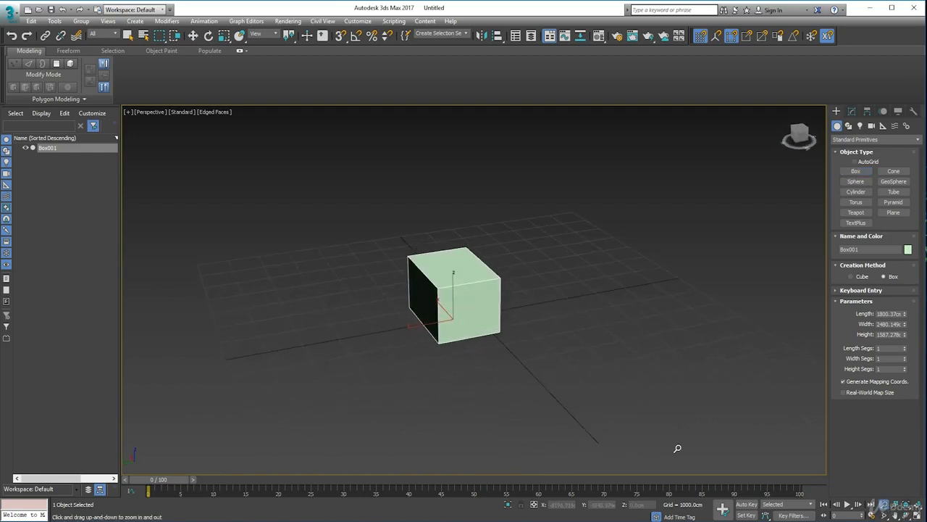
pyautogui.moveTo(539, 418)
pyautogui.mouseDown()
pyautogui.moveTo(540, 396)
pyautogui.moveTo(547, 428)
pyautogui.mouseUp()
pyautogui.moveTo(436, 342)
pyautogui.mouseDown()
pyautogui.moveTo(425, 328)
pyautogui.moveTo(433, 352)
pyautogui.mouseUp()
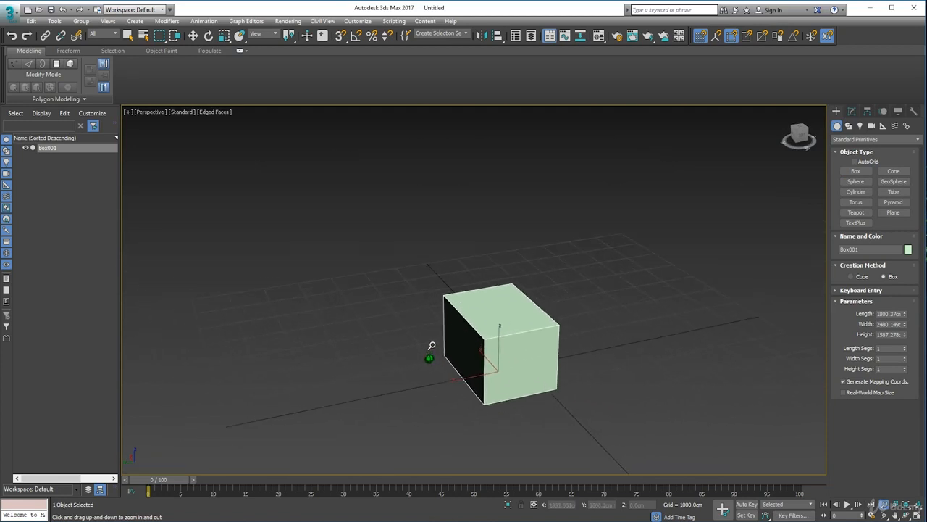
pyautogui.moveTo(482, 371); pyautogui.dragTo(451, 340, button='middle')
pyautogui.moveTo(537, 364); pyautogui.dragTo(509, 362)
pyautogui.scroll(-6, 511, 362)
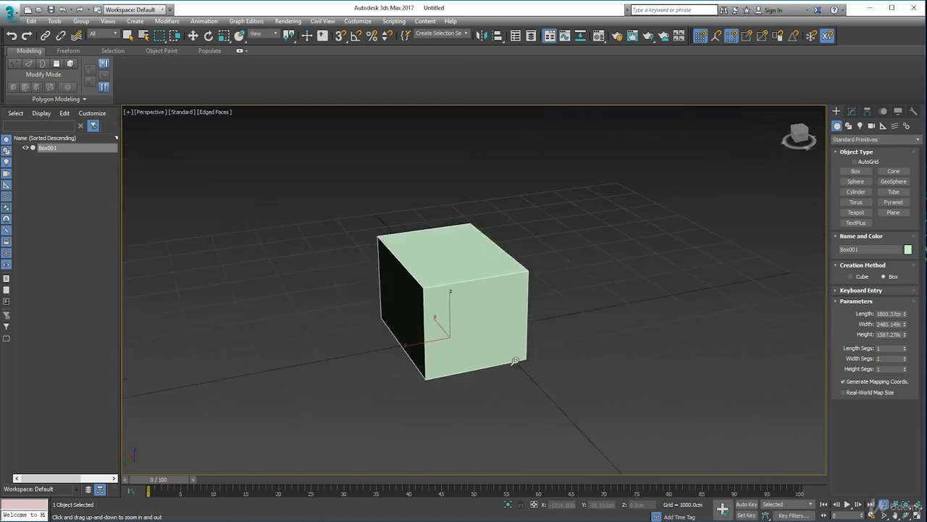
pyautogui.scroll(4, 514, 363)
pyautogui.scroll(-3, 514, 362)
pyautogui.moveTo(513, 362); pyautogui.dragTo(558, 370, button='middle')
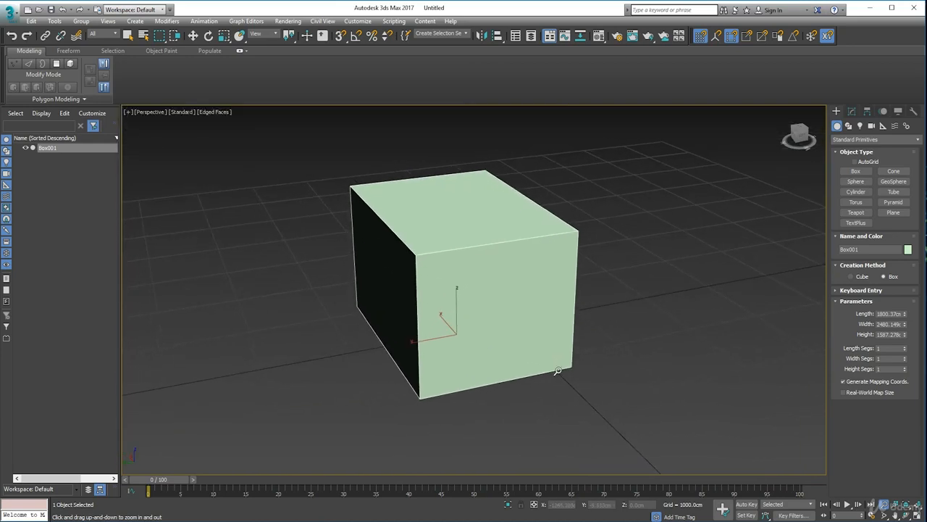
# - Deselect the box and zoom the views together with Zoom All
pyautogui.hotkey('ctrl', 'd')
pyautogui.click(896, 505)
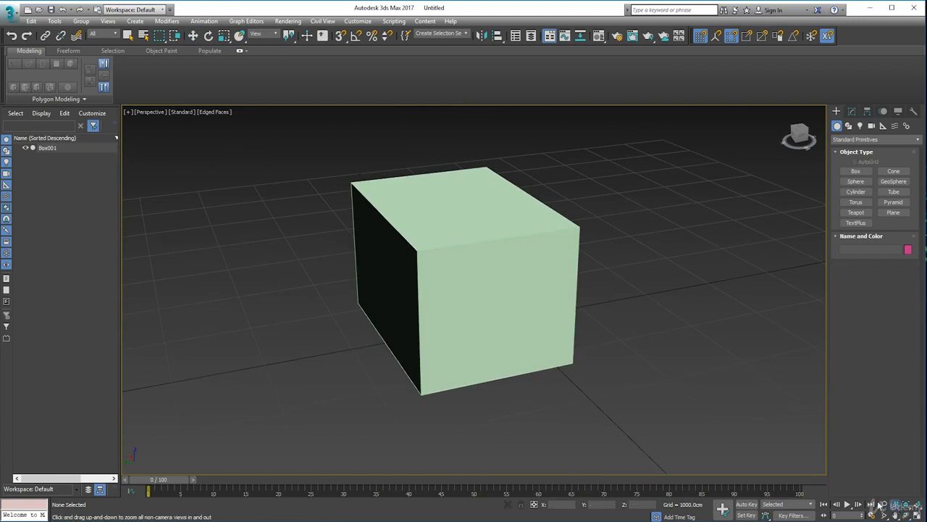
pyautogui.moveTo(539, 363)
pyautogui.mouseDown()
pyautogui.moveTo(549, 369)
pyautogui.moveTo(553, 358)
pyautogui.mouseUp()
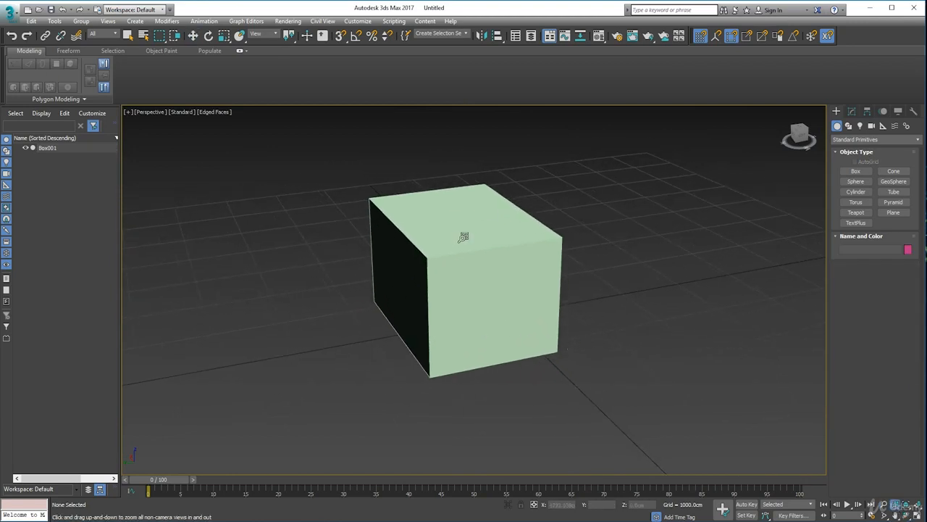
# - Fit the box to the Perspective view with the Zoom Extents options, zooming back out each time
pyautogui.click(906, 507)
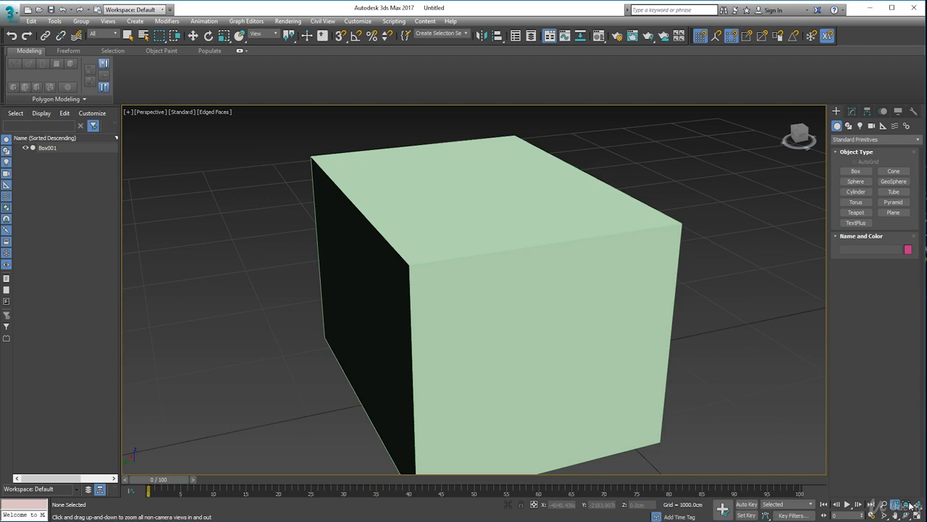
pyautogui.scroll(-3, 630, 318)
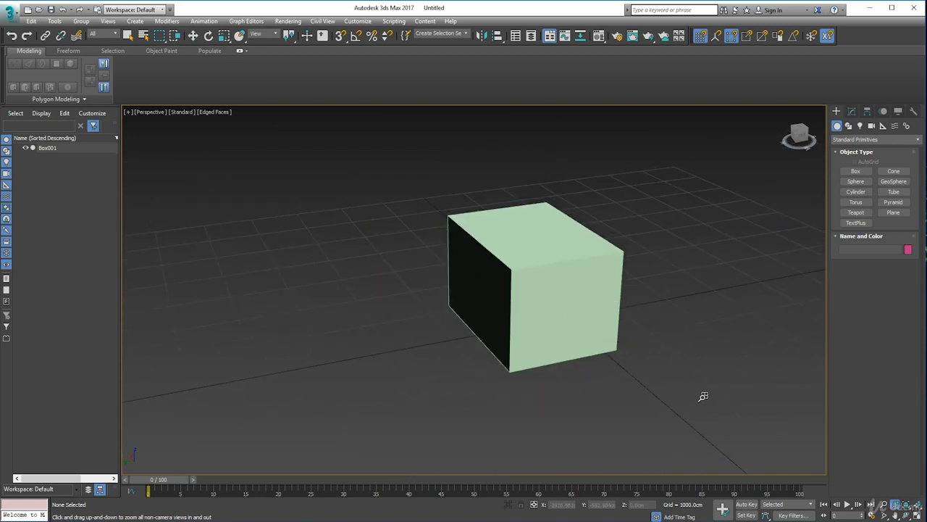
pyautogui.click(905, 507)
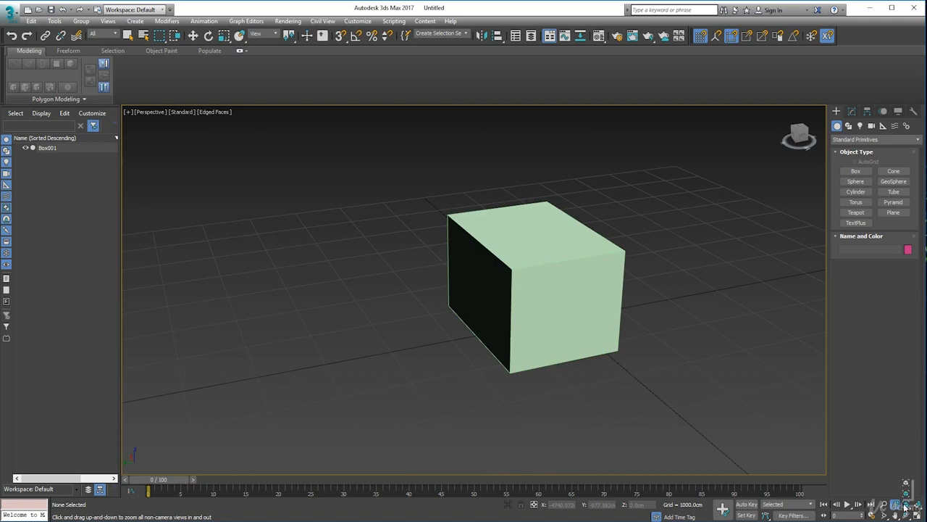
pyautogui.moveTo(904, 507); pyautogui.dragTo(905, 484)
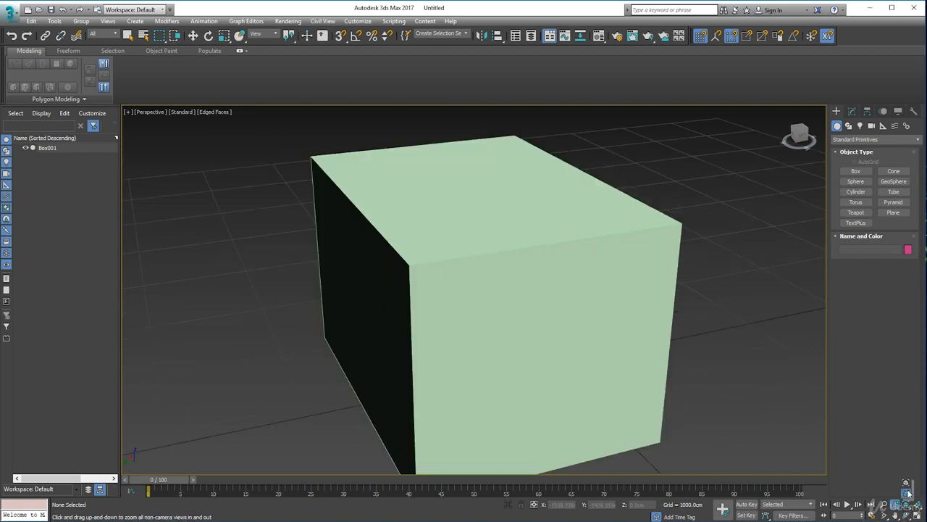
pyautogui.scroll(-8, 636, 359)
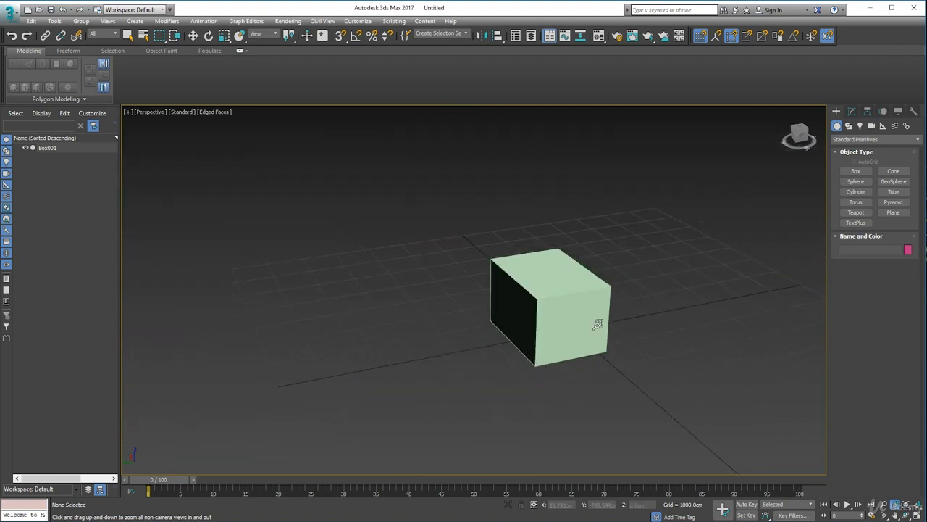
# - Create a second box about 1820 cm long, 2829 cm wide and 1570 cm high beside the first in the Perspective view
pyautogui.click(855, 171)
pyautogui.moveTo(367, 336); pyautogui.dragTo(443, 363)
pyautogui.click(445, 317)
pyautogui.moveTo(496, 360); pyautogui.dragTo(466, 360, button='middle')
pyautogui.scroll(5, 465, 358)
pyautogui.moveTo(599, 382); pyautogui.dragTo(430, 428, button='middle')
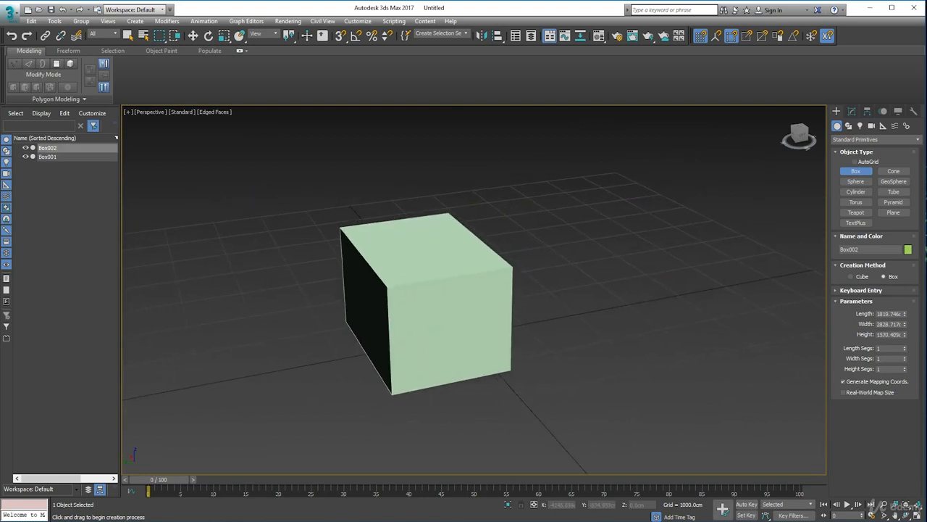
# - Compare Zoom Extents on both boxes with Zoom Extents Selected on the green box in the Perspective view
pyautogui.click(910, 507)
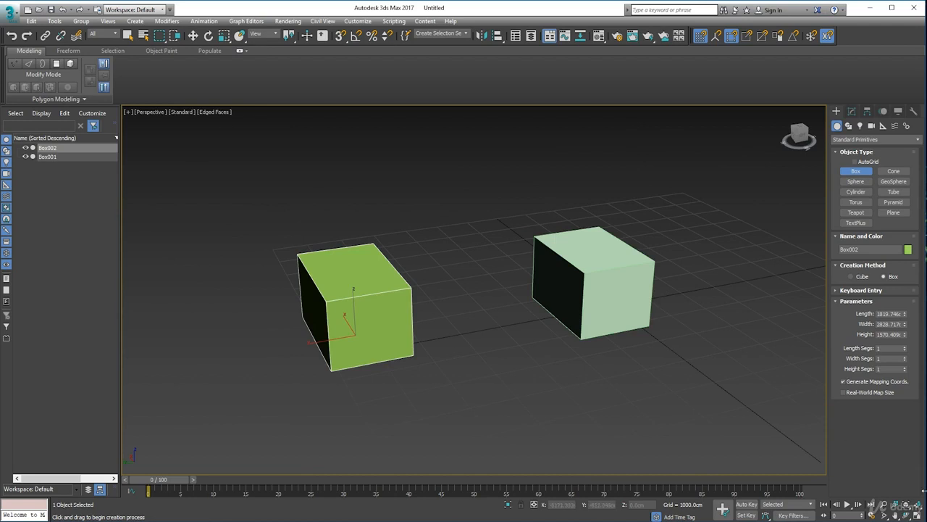
pyautogui.click(906, 507)
pyautogui.click(904, 496)
pyautogui.moveTo(492, 319); pyautogui.dragTo(428, 305, button='middle')
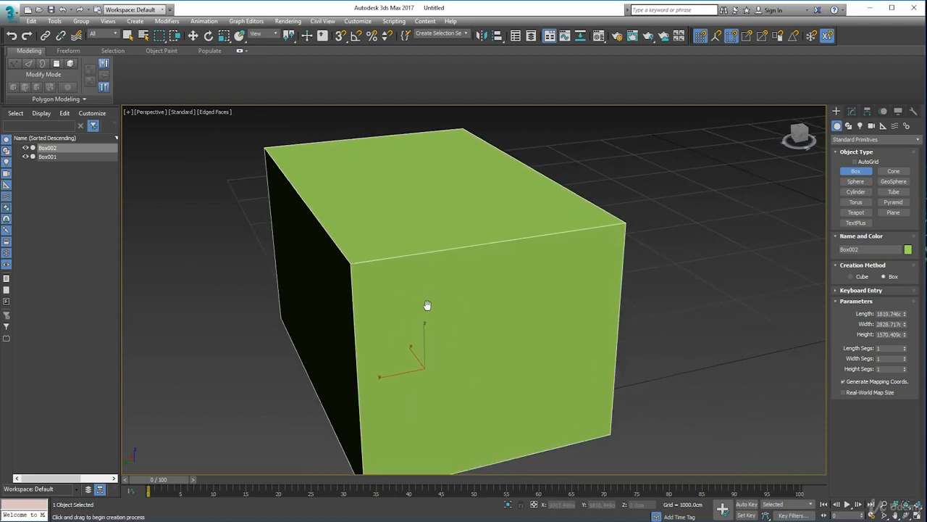
pyautogui.click(906, 505)
pyautogui.click(904, 481)
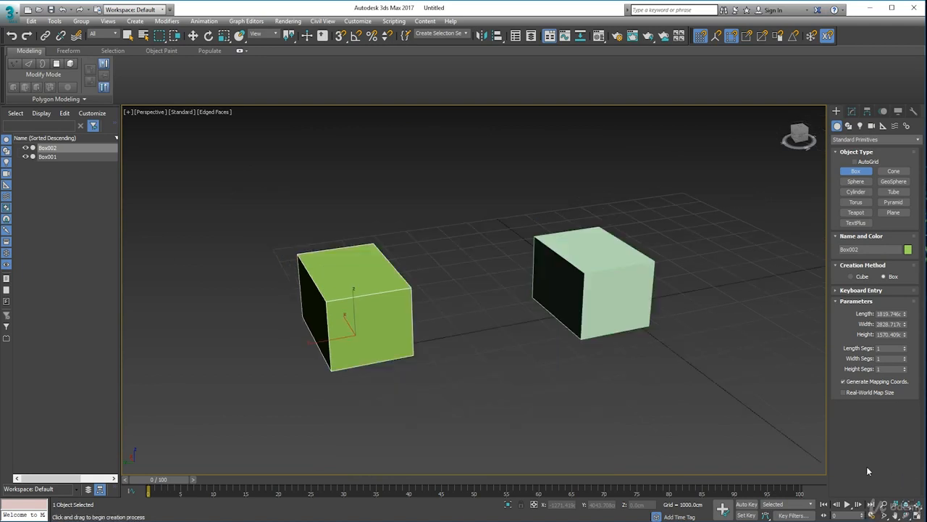
# - Frame the green box repeatedly with Zoom Extents Selected, zooming back out to both boxes each time
pyautogui.click(907, 509)
pyautogui.click(908, 494)
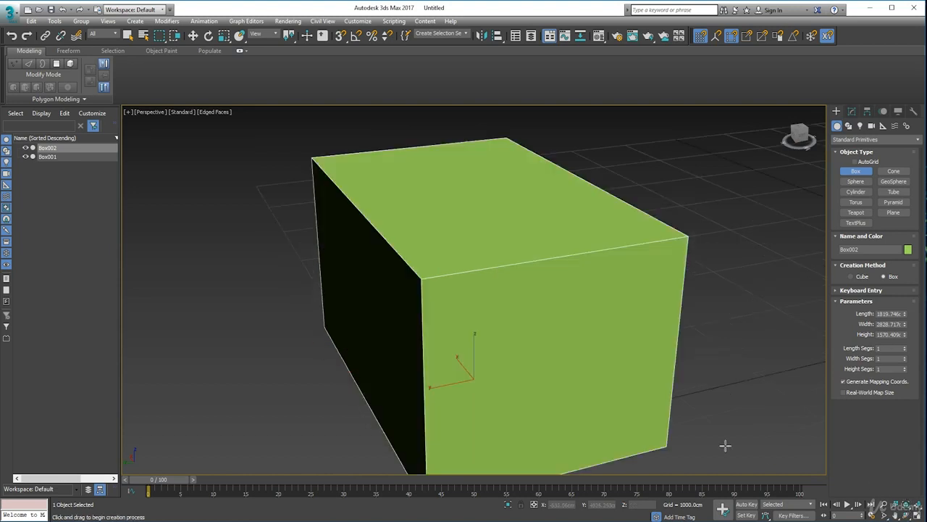
pyautogui.scroll(-3, 604, 366)
pyautogui.scroll(-4, 708, 408)
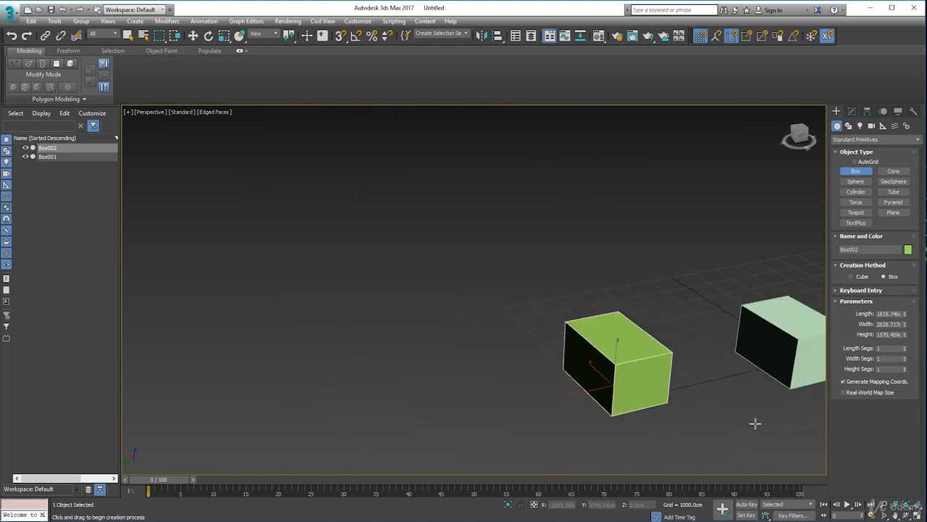
pyautogui.moveTo(755, 425); pyautogui.dragTo(498, 381, button='middle')
pyautogui.press('alt')
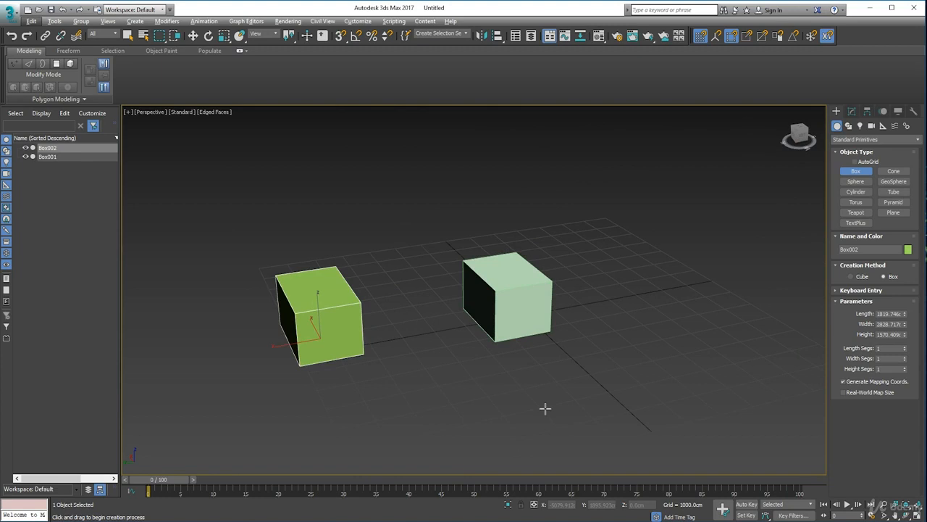
pyautogui.click(459, 133)
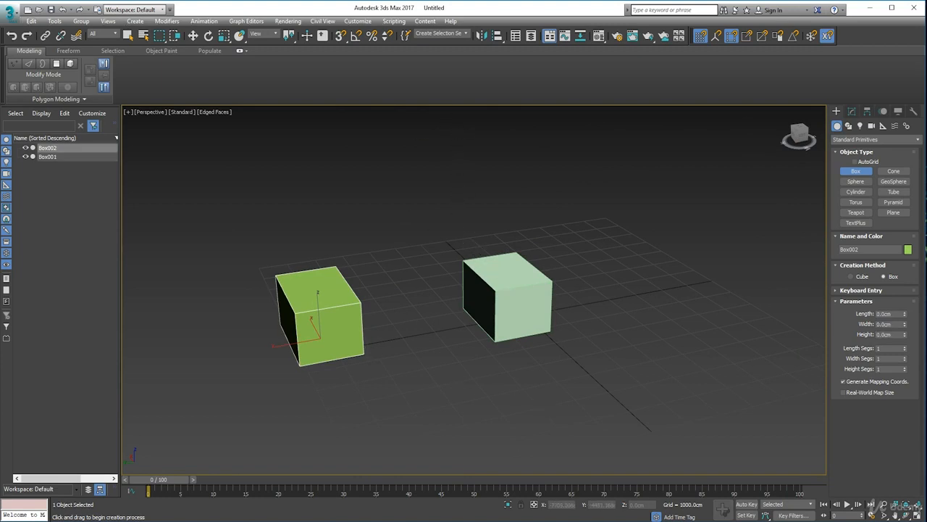
pyautogui.click(909, 507)
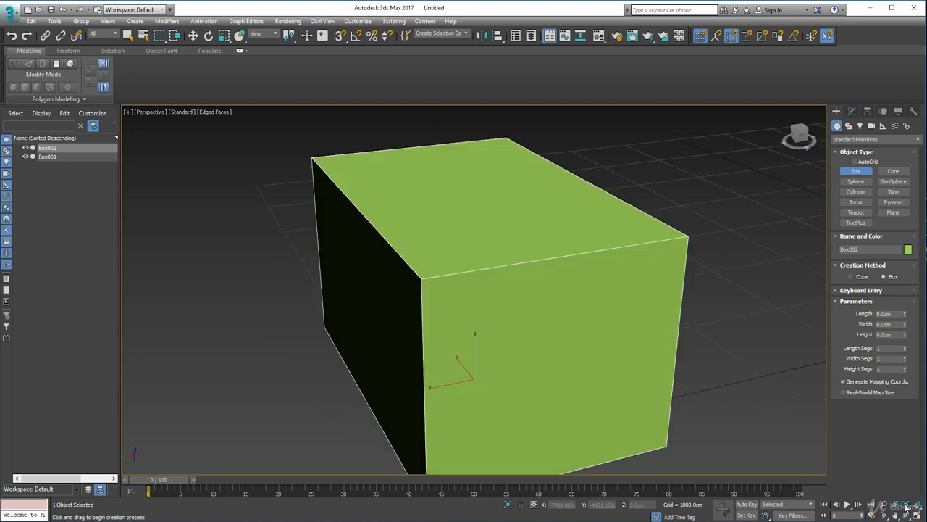
pyautogui.scroll(-6, 604, 277)
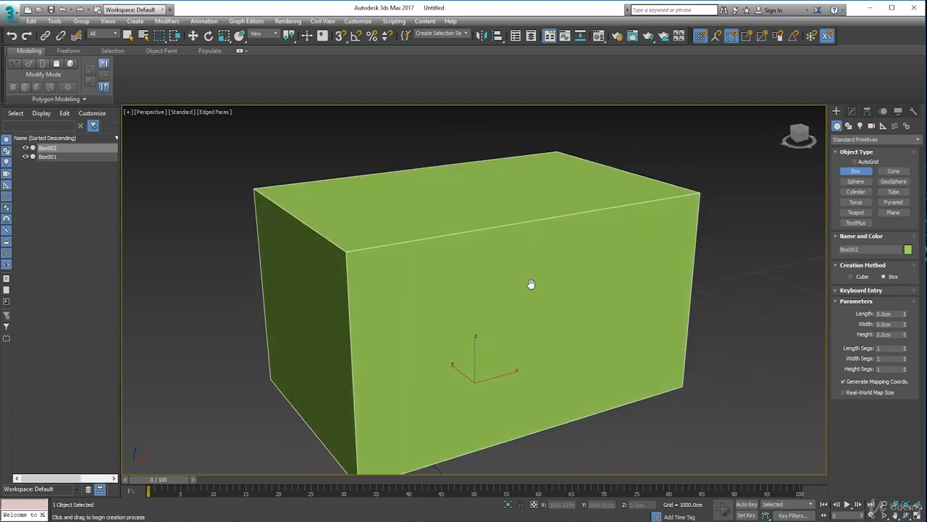
pyautogui.scroll(-2, 411, 277)
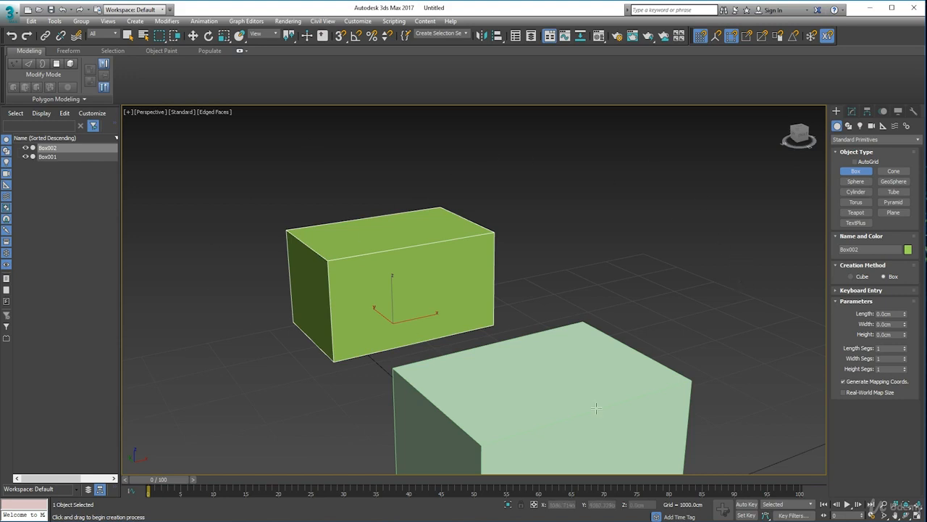
# - Switch to the four-viewport layout and frame the green box in every viewport with Zoom Extents All Selected
pyautogui.click(920, 505)
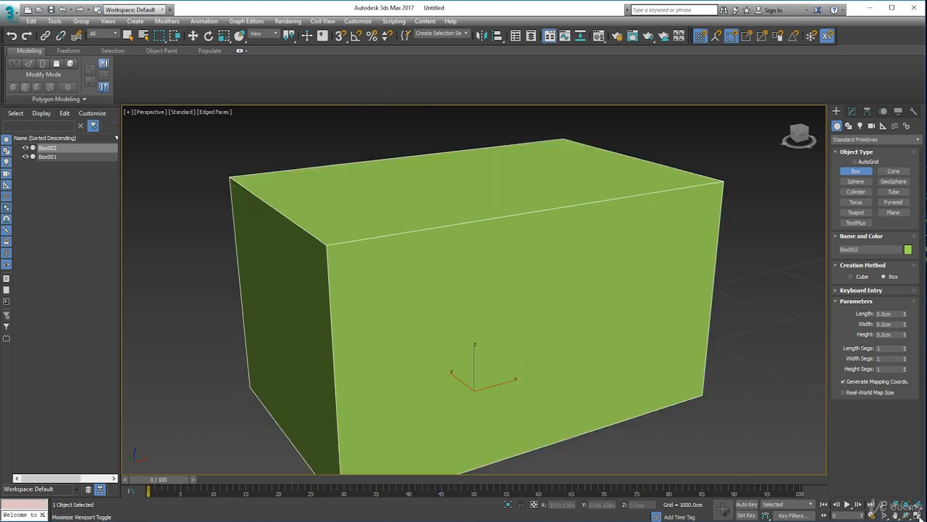
pyautogui.hotkey('alt', 'w')
pyautogui.hotkey('alt', 'w')
pyautogui.hotkey('alt', 'w')
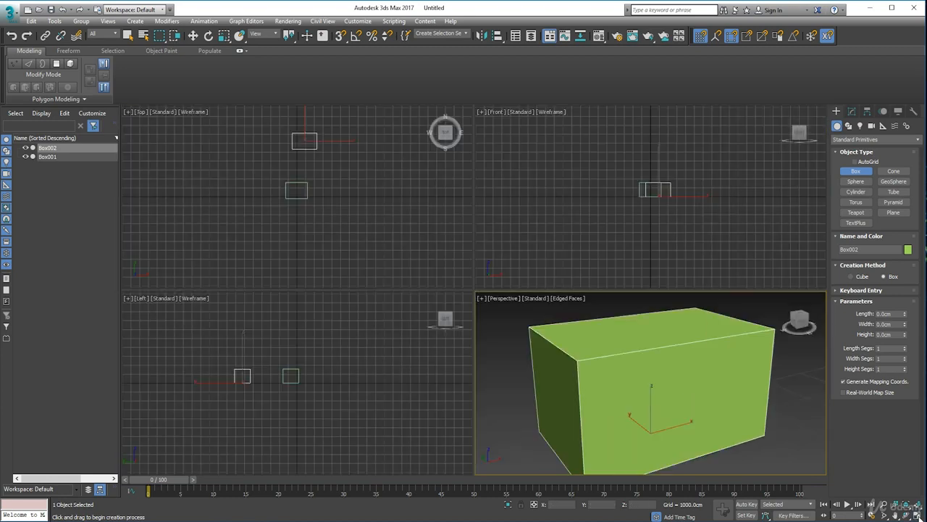
pyautogui.moveTo(630, 394); pyautogui.dragTo(621, 376, button='middle')
pyautogui.scroll(-3, 622, 376)
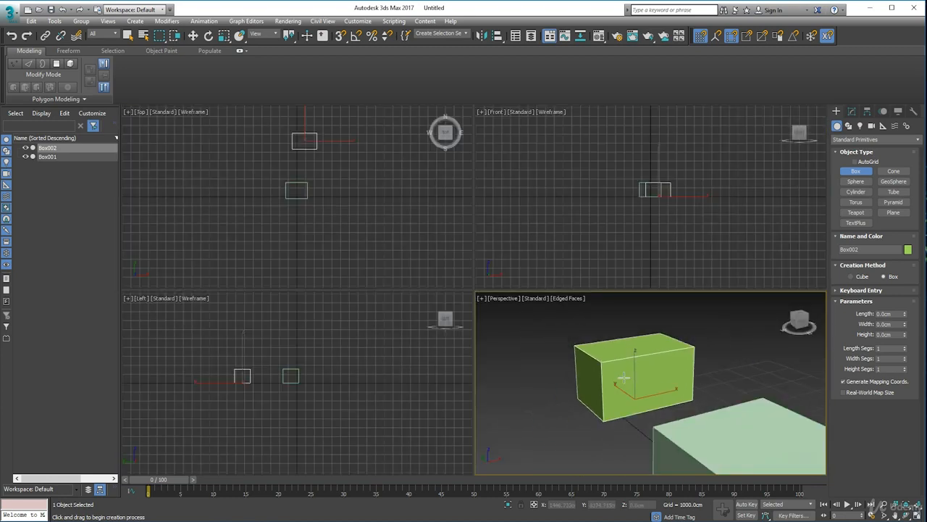
pyautogui.click(917, 507)
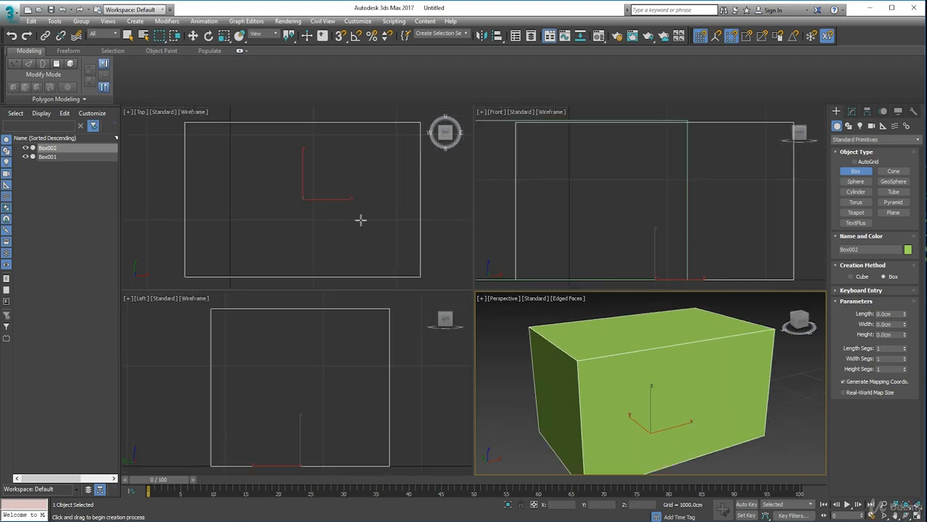
# - Zoom all four viewports out together with Zoom All, and maximize the Perspective viewport
pyautogui.click(896, 504)
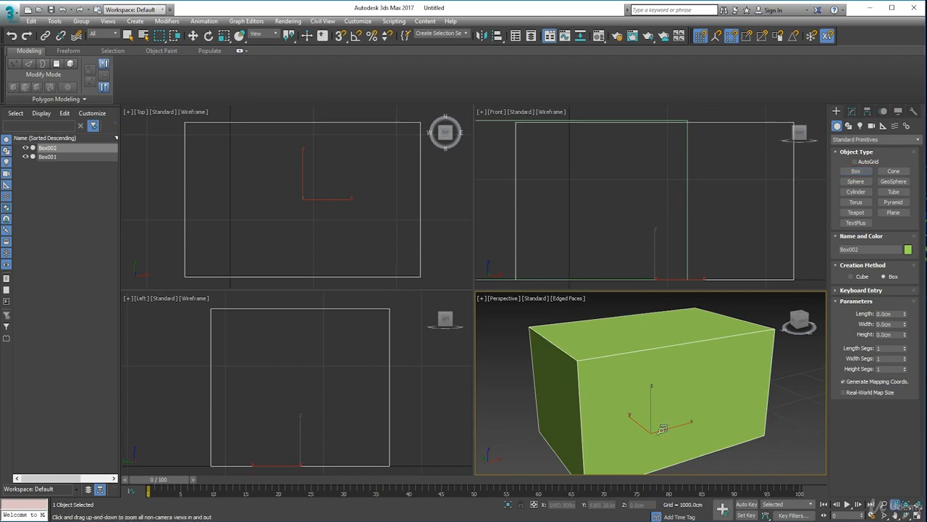
pyautogui.moveTo(507, 367); pyautogui.dragTo(521, 392)
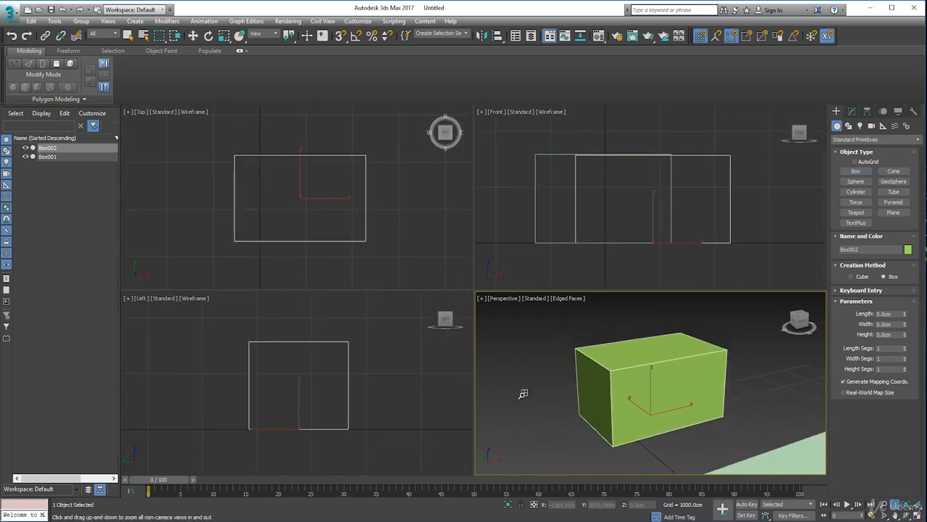
pyautogui.click(917, 514)
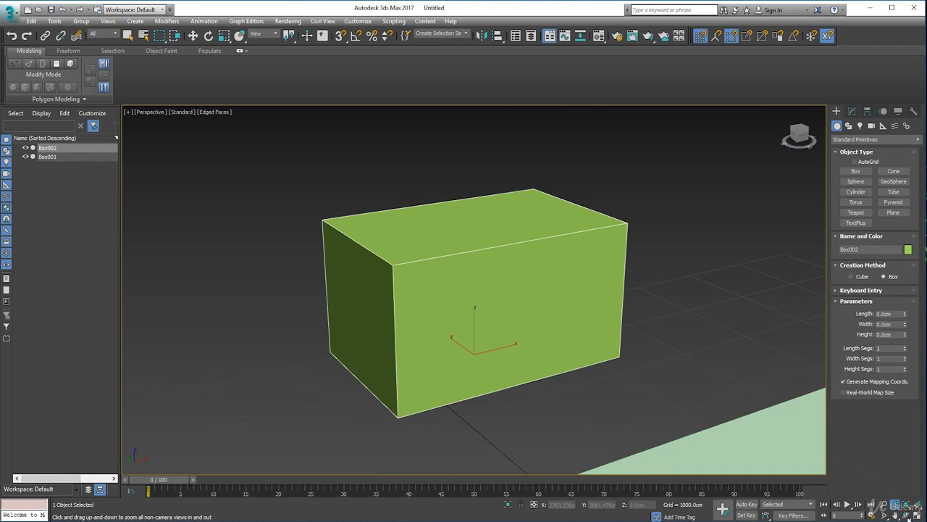
# - Rotate the Perspective view around the boxes with the different Orbit modes
pyautogui.click(906, 514)
pyautogui.moveTo(482, 313); pyautogui.dragTo(501, 298)
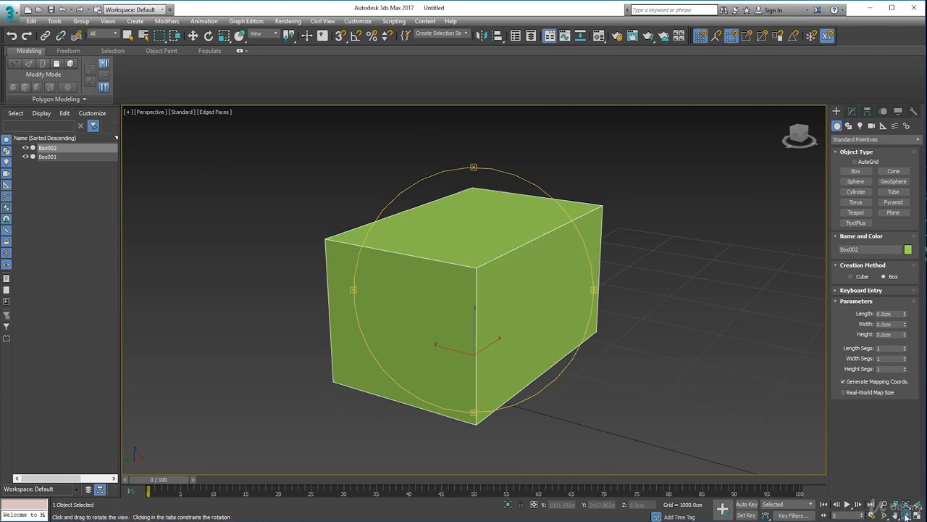
pyautogui.moveTo(905, 516); pyautogui.dragTo(905, 505)
pyautogui.moveTo(519, 323)
pyautogui.mouseDown()
pyautogui.moveTo(464, 334)
pyautogui.moveTo(508, 327)
pyautogui.moveTo(508, 313)
pyautogui.mouseUp()
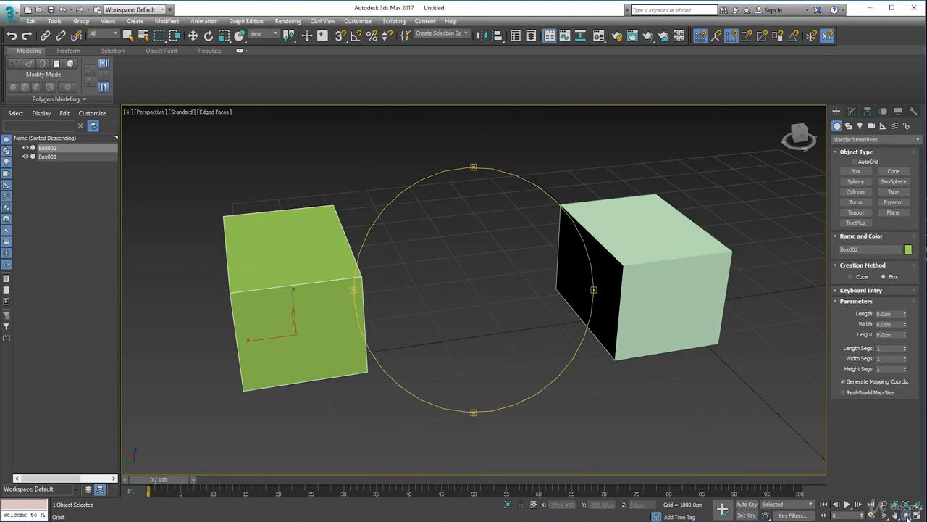
pyautogui.moveTo(907, 516); pyautogui.dragTo(905, 482)
pyautogui.moveTo(459, 368); pyautogui.dragTo(699, 398)
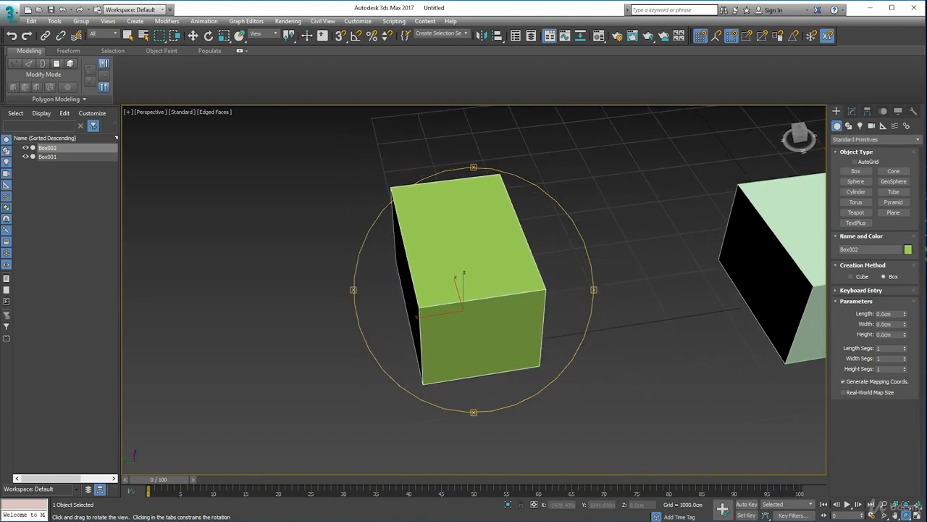
# - Pan the Perspective view with the Pan tool until both boxes sit near the middle of the view
pyautogui.click(901, 515)
pyautogui.click(896, 482)
pyautogui.moveTo(362, 294); pyautogui.dragTo(756, 266)
pyautogui.moveTo(358, 336); pyautogui.dragTo(246, 447)
pyautogui.scroll(-4, 310, 372)
pyautogui.scroll(3, 316, 405)
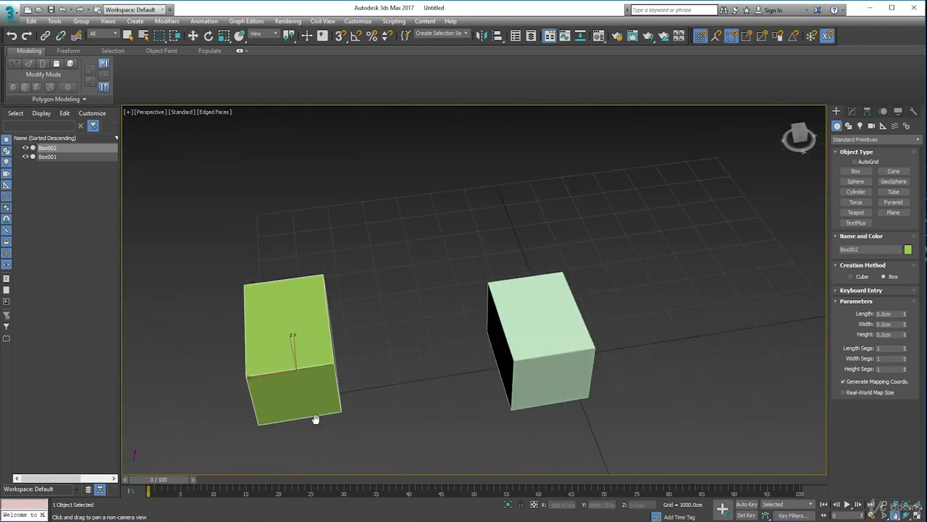
pyautogui.moveTo(315, 417); pyautogui.dragTo(347, 363)
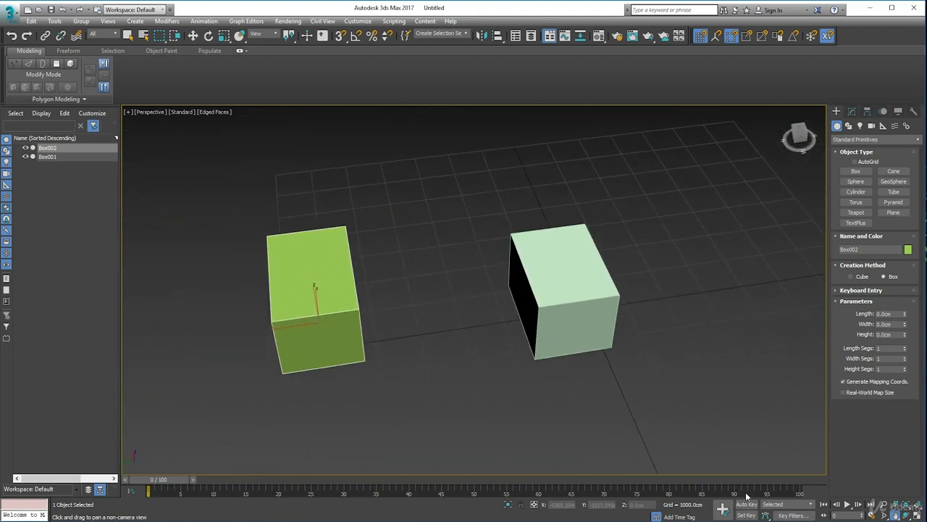
# - Activate the Zoom Region tool for the Perspective view
pyautogui.click(885, 516)
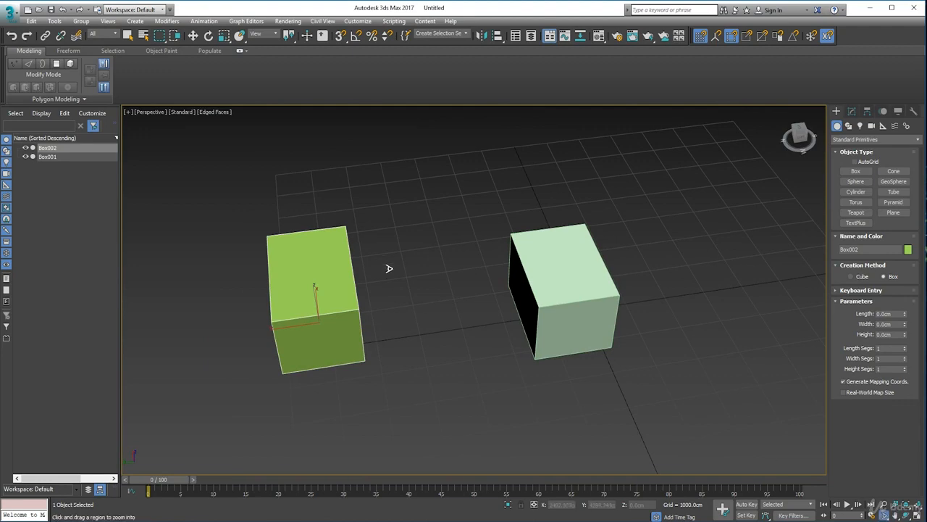
pyautogui.moveTo(390, 268)
pyautogui.mouseDown()
pyautogui.moveTo(395, 294)
pyautogui.moveTo(389, 208)
pyautogui.moveTo(393, 285)
pyautogui.moveTo(393, 268)
pyautogui.mouseUp()
pyautogui.moveTo(148, 483); pyautogui.dragTo(123, 475)
pyautogui.press('alt')
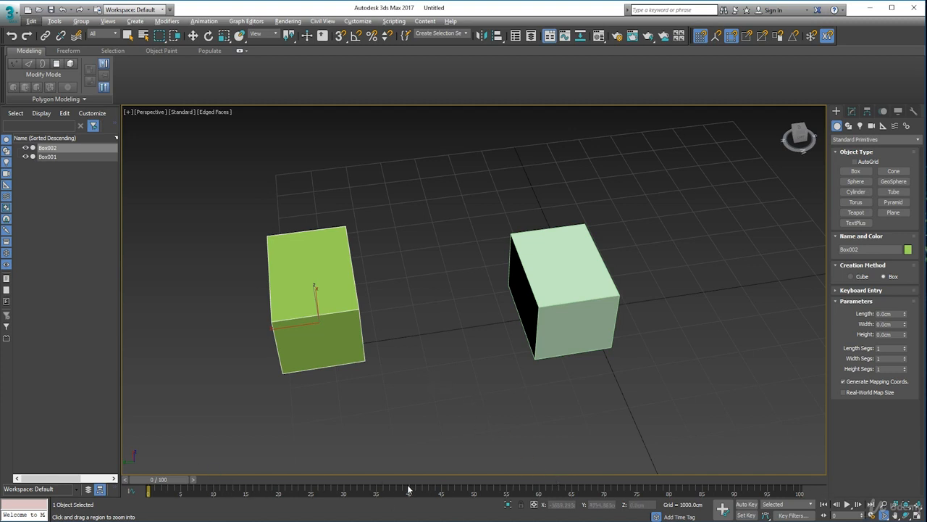
# - Play the timeline, stop playback, and return the time slider to frame 0
pyautogui.click(848, 504)
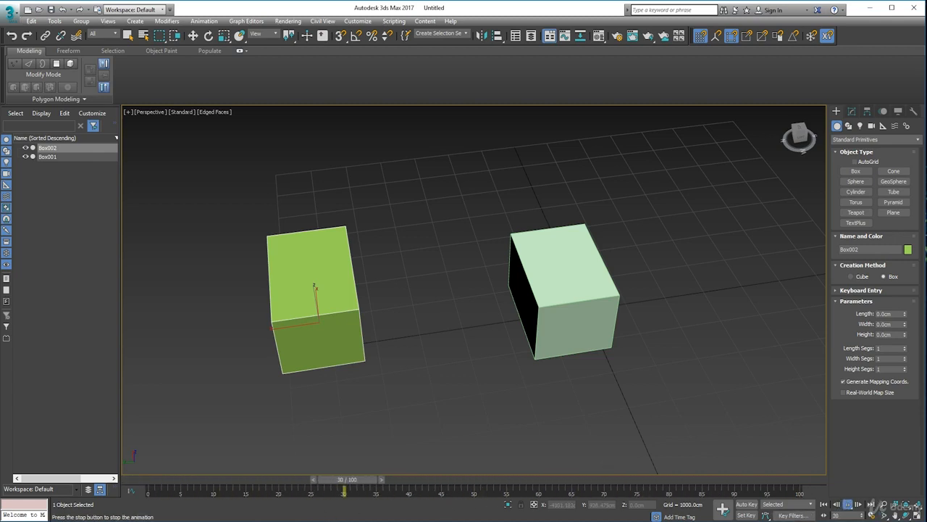
pyautogui.press('/')
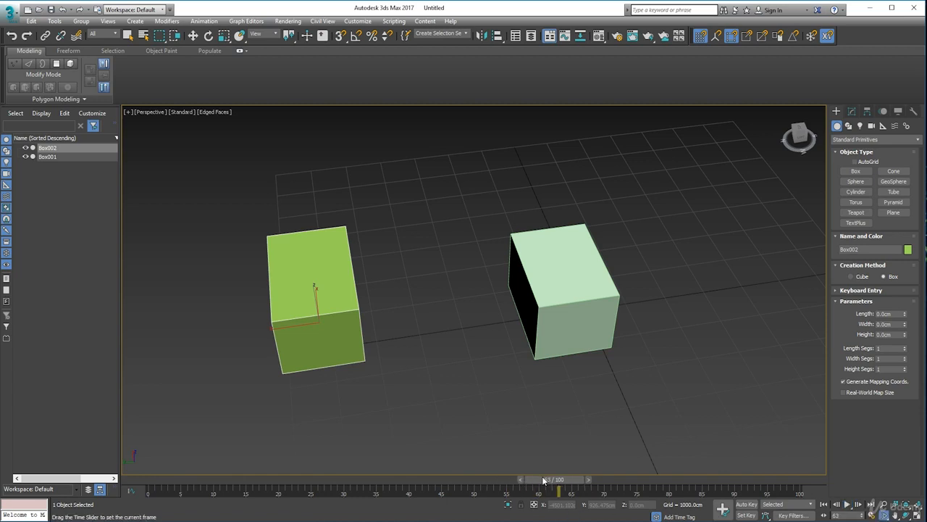
pyautogui.moveTo(554, 479); pyautogui.dragTo(148, 479)
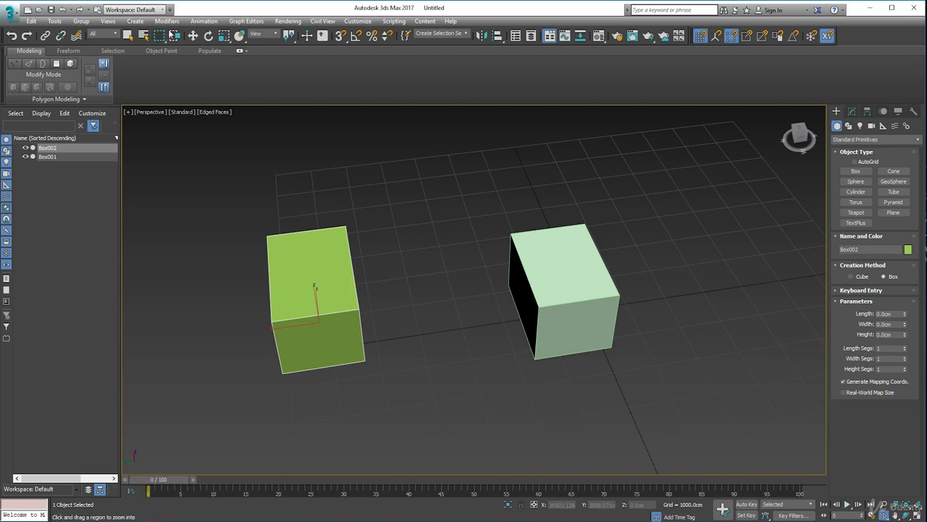
# - Move the green box along the Y axis farther away from the pale box, to a Y position of about 8962 cm
pyautogui.click(193, 36)
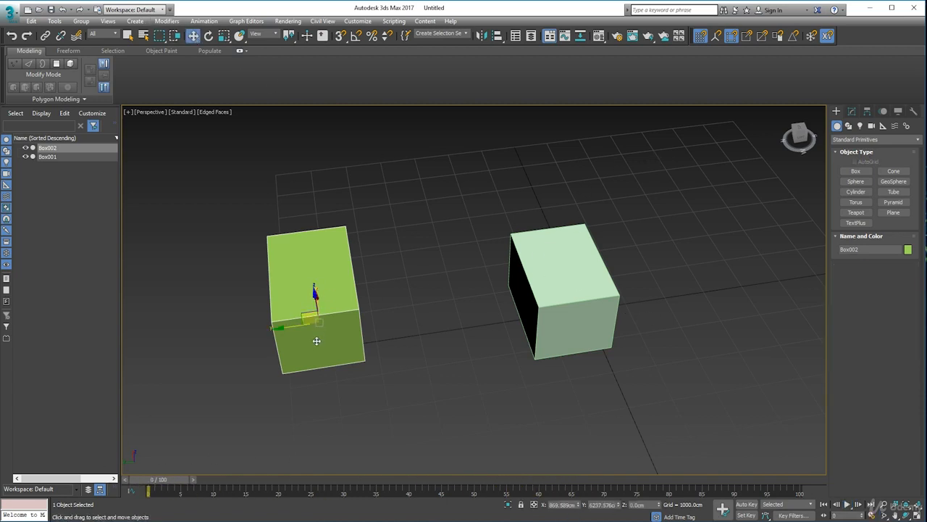
pyautogui.scroll(-2, 313, 339)
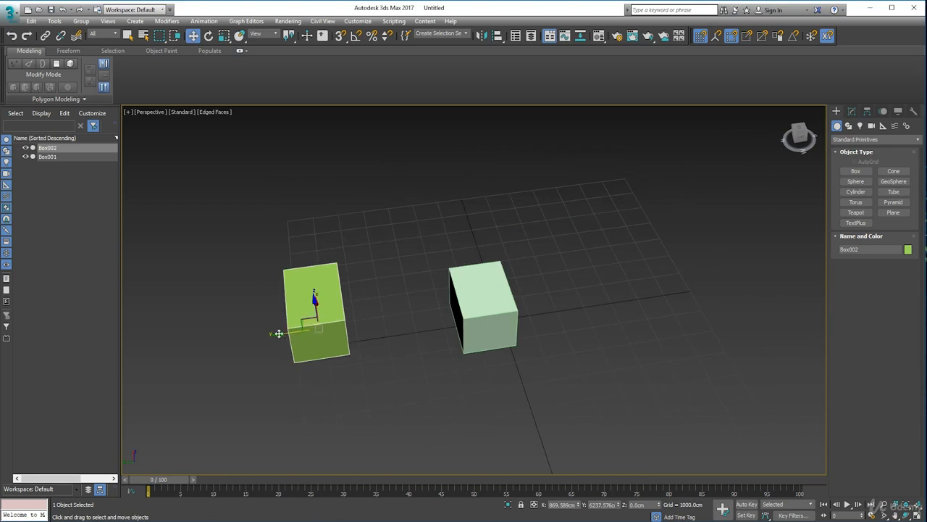
pyautogui.moveTo(283, 334); pyautogui.dragTo(197, 335)
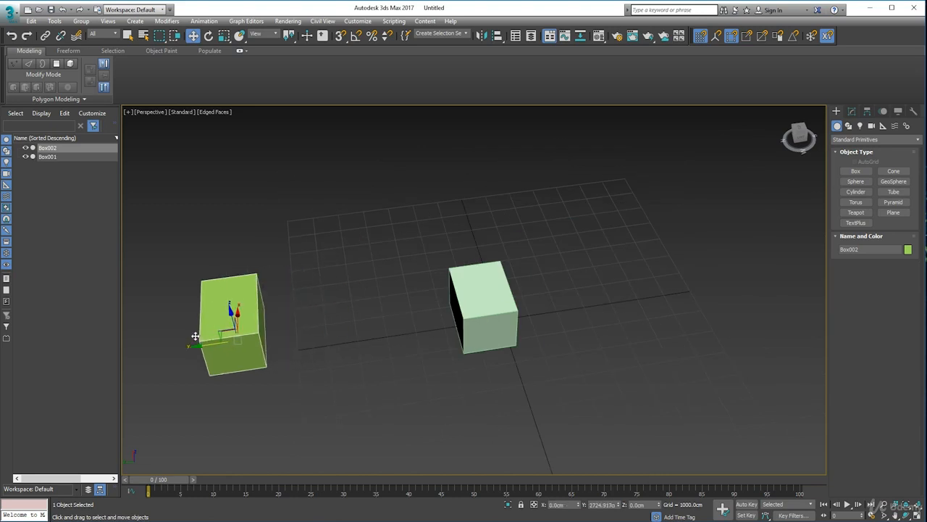
# - With Auto Key on, animate the green box at frame 60 by moving it along Y beside the pale box, to about 3046 cm
pyautogui.click(751, 505)
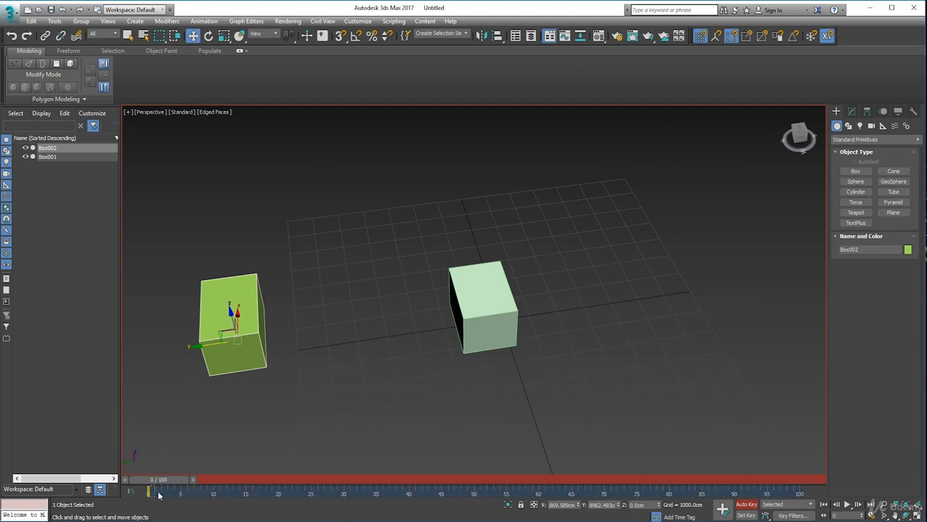
pyautogui.moveTo(149, 491); pyautogui.dragTo(539, 517)
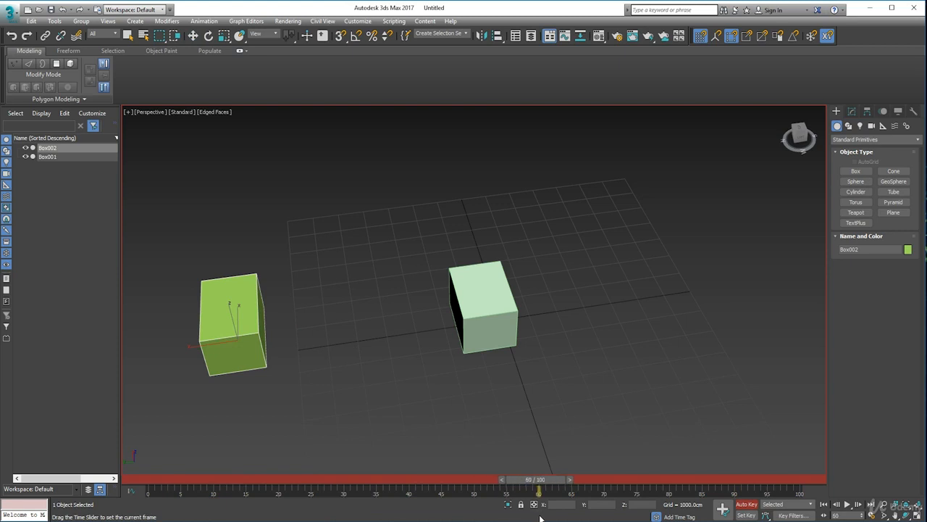
pyautogui.press('w')
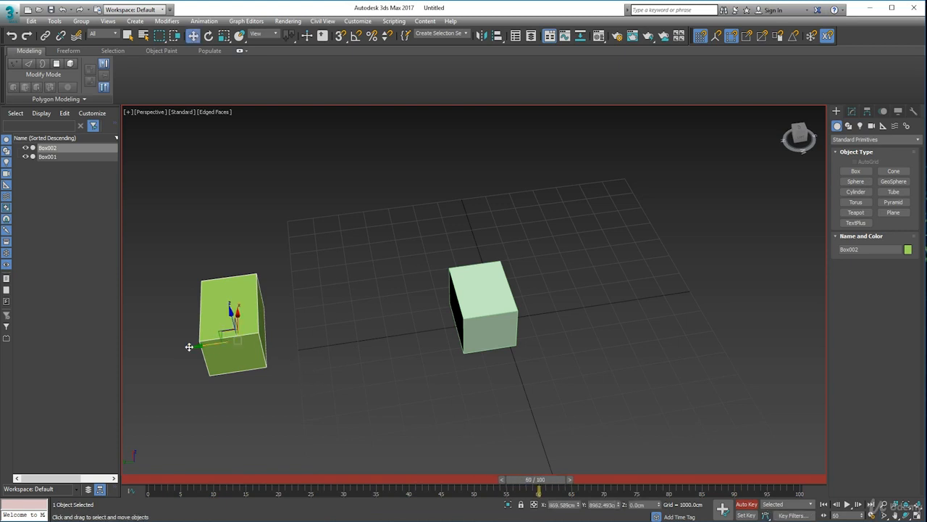
pyautogui.moveTo(196, 348); pyautogui.dragTo(370, 364)
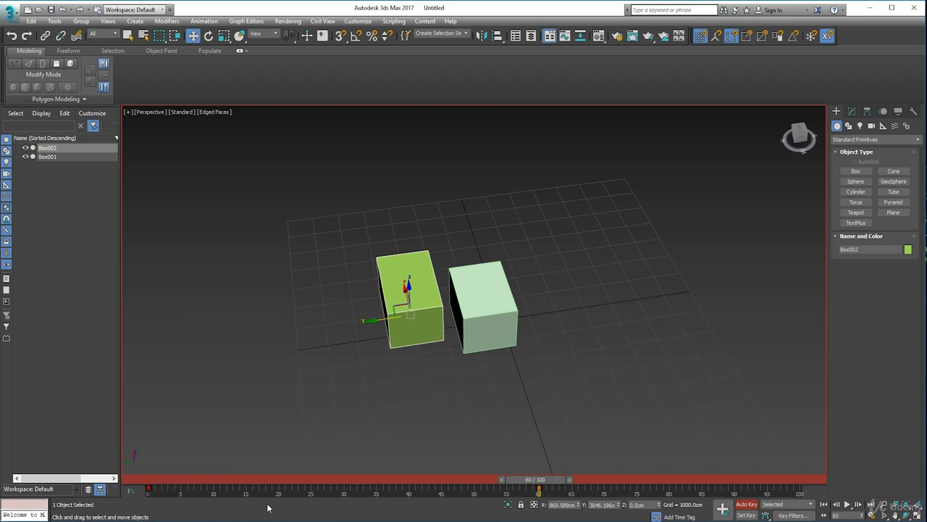
# - Play the green box's animation from frame 0 and stop it after the movement has finished
pyautogui.moveTo(548, 484); pyautogui.dragTo(171, 483)
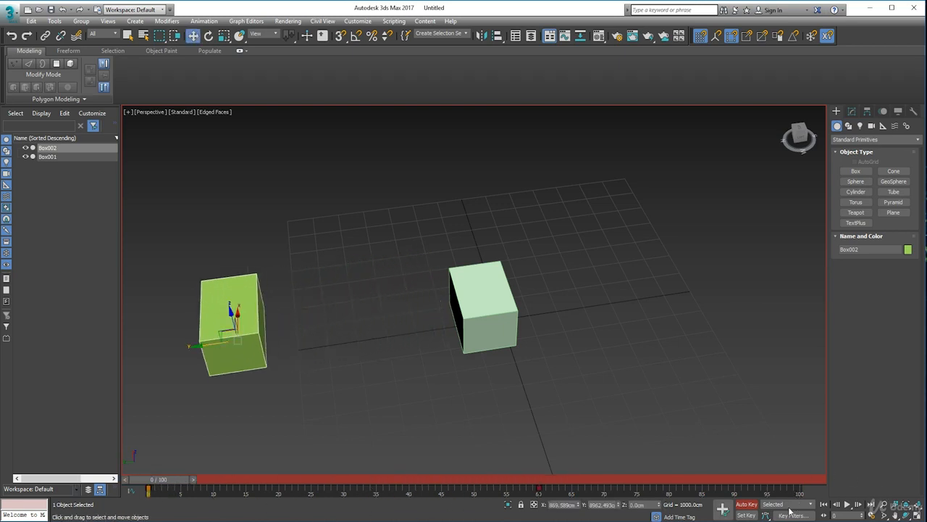
pyautogui.click(847, 505)
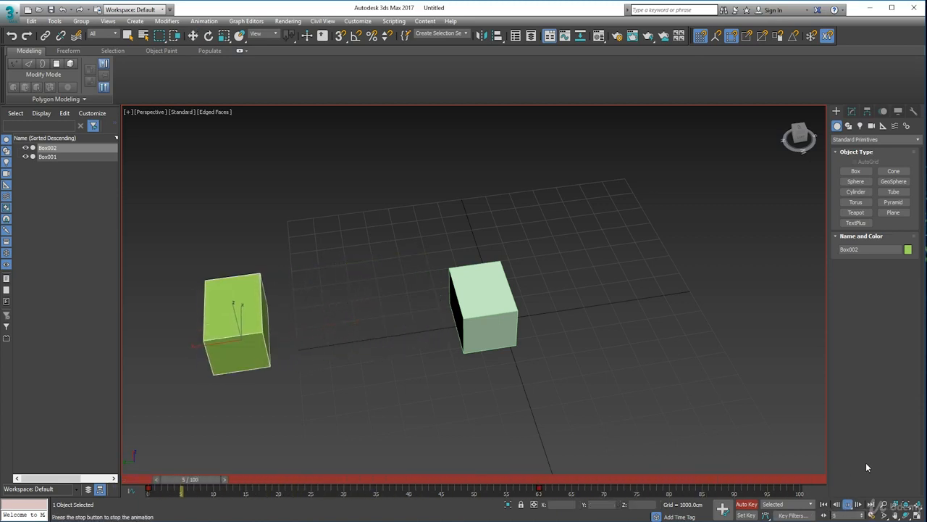
pyautogui.click(847, 504)
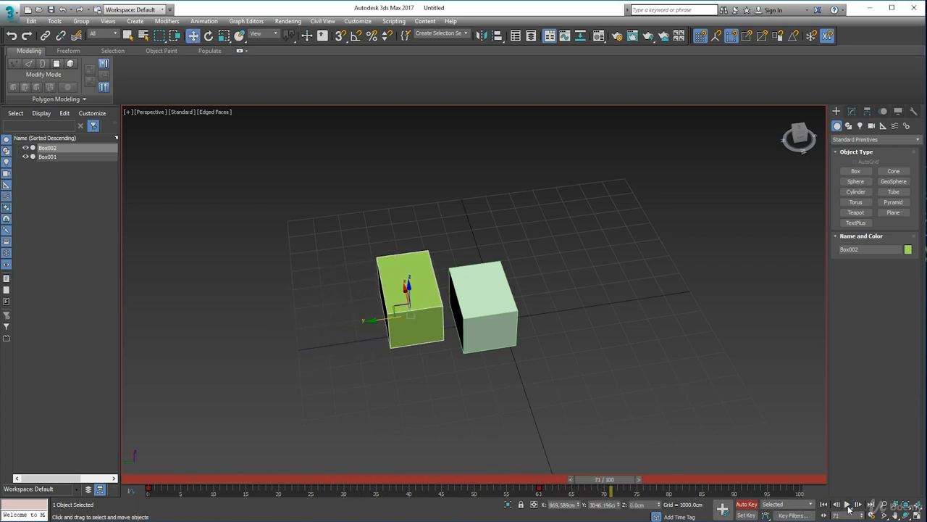
# - Examine the frame rate, playback and animation length settings in Time Configuration, and close it without changes
pyautogui.rightClick(847, 505)
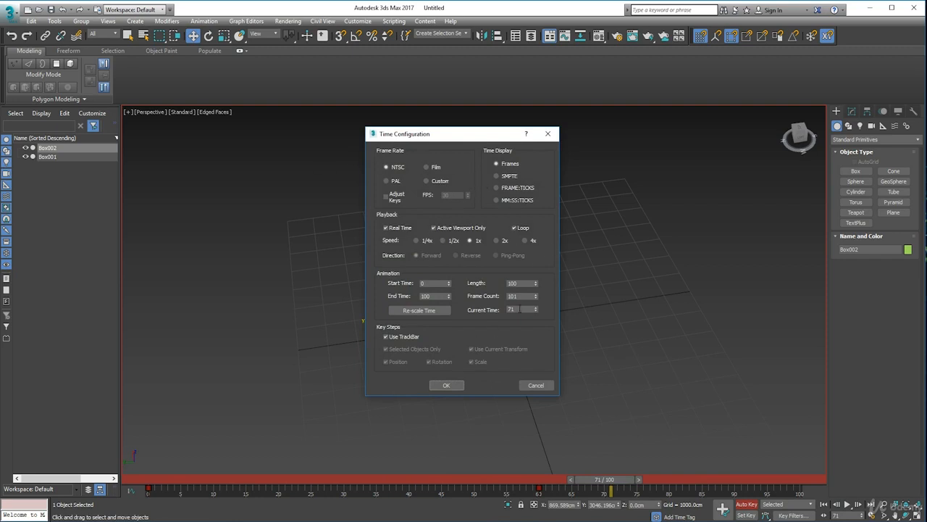
pyautogui.moveTo(457, 138); pyautogui.dragTo(609, 151)
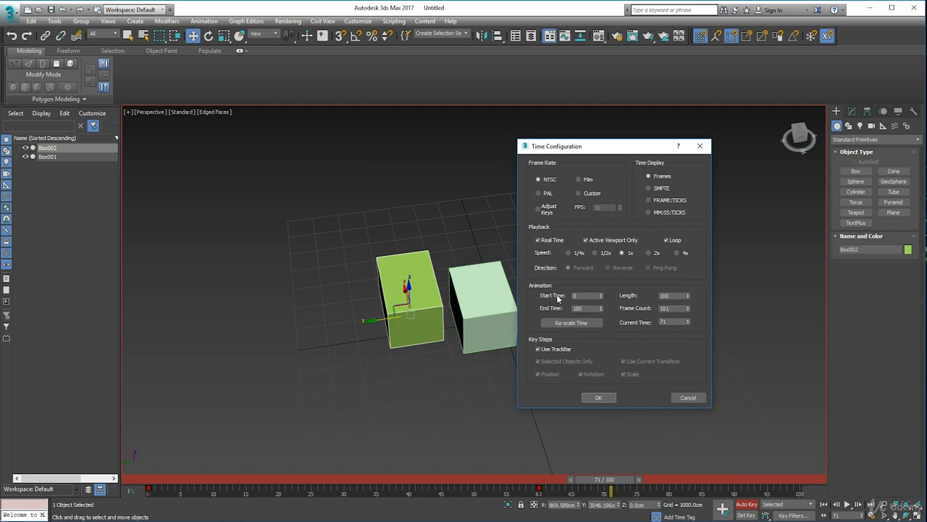
pyautogui.click(687, 398)
# - Delete the green box's animation keys at frames 60 and 0
pyautogui.click(539, 487)
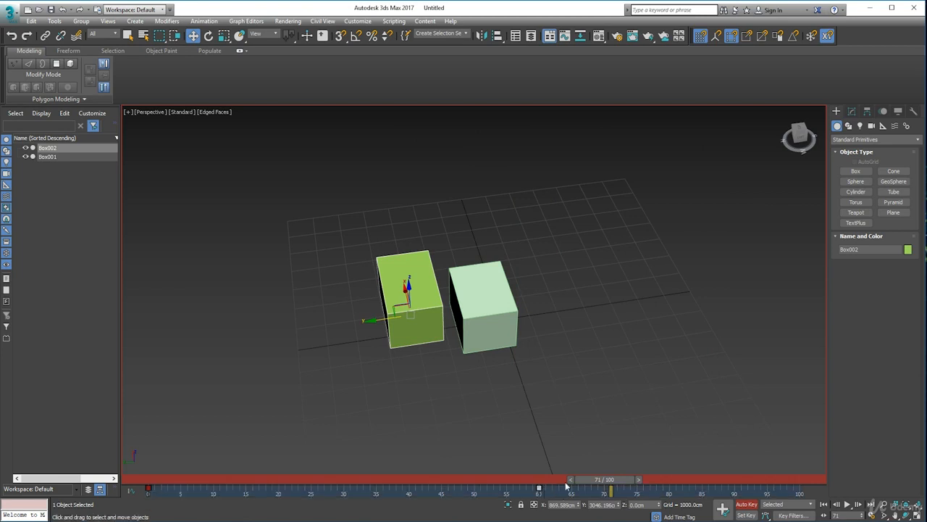
pyautogui.press('Delete')
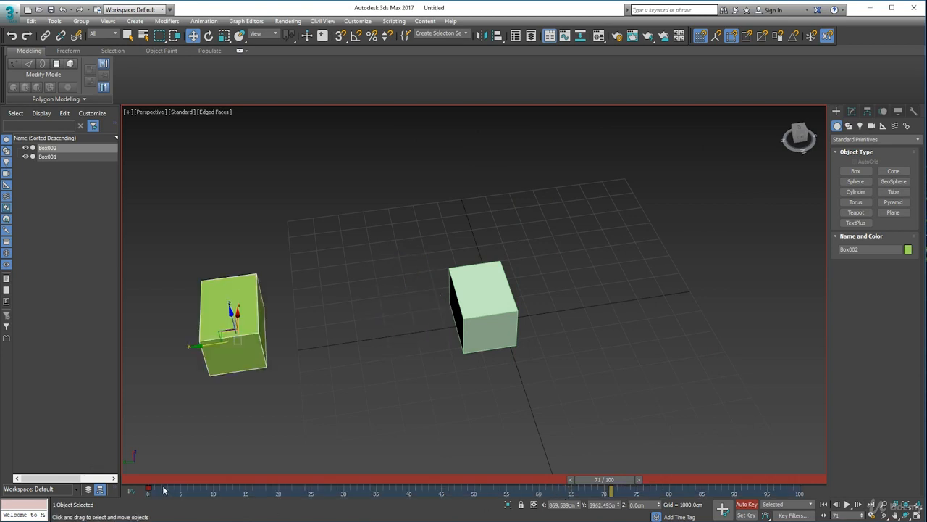
pyautogui.press('Delete')
# - Move the green box along the Y axis closer to the pale box, and select the pale box
pyautogui.moveTo(252, 304); pyautogui.dragTo(316, 292, button='middle')
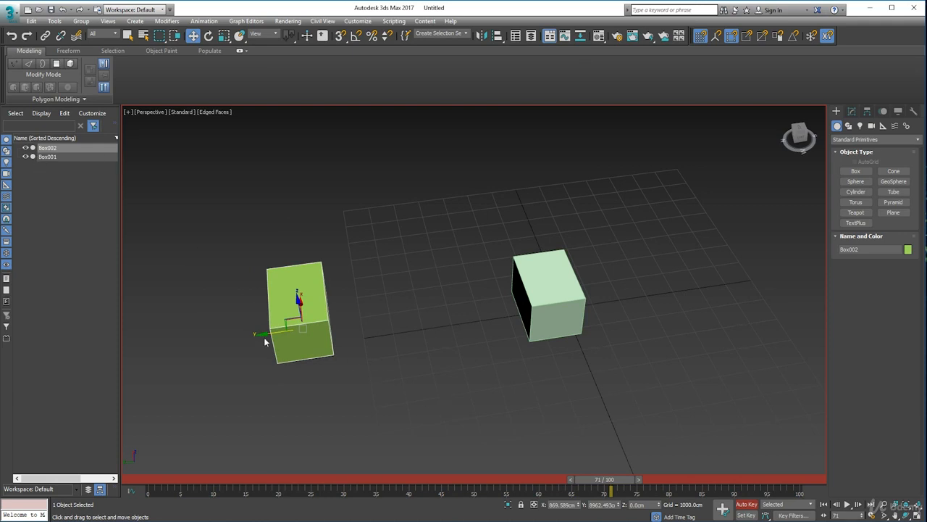
pyautogui.moveTo(264, 334); pyautogui.dragTo(328, 325)
pyautogui.click(532, 300)
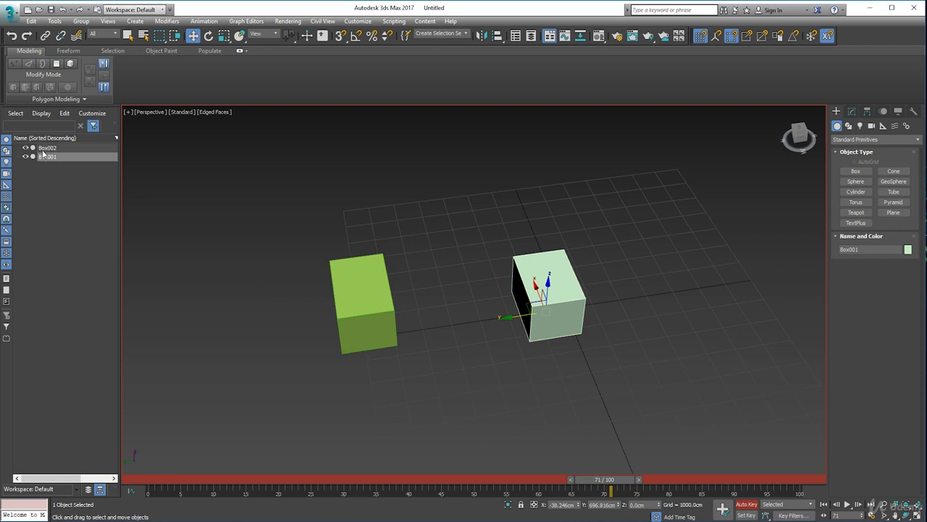
# - Create two Standard Omni lights, one behind the gap between the boxes and one on the far side of the pale box
pyautogui.click(861, 125)
pyautogui.click(872, 139)
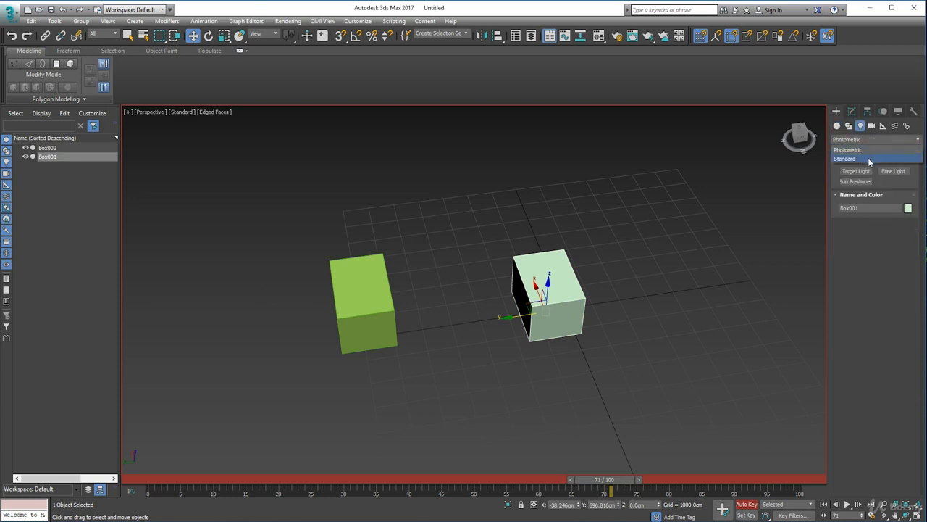
pyautogui.click(869, 159)
pyautogui.click(856, 192)
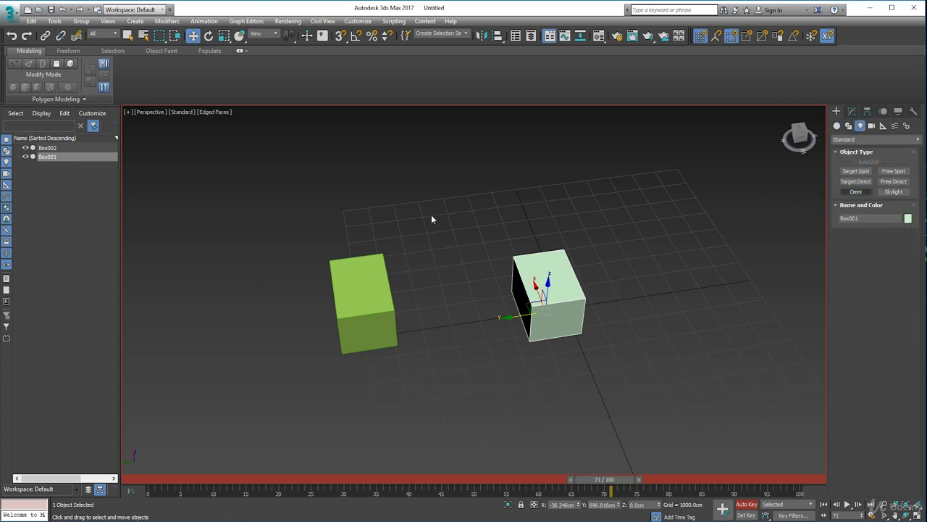
pyautogui.click(445, 216)
pyautogui.click(859, 192)
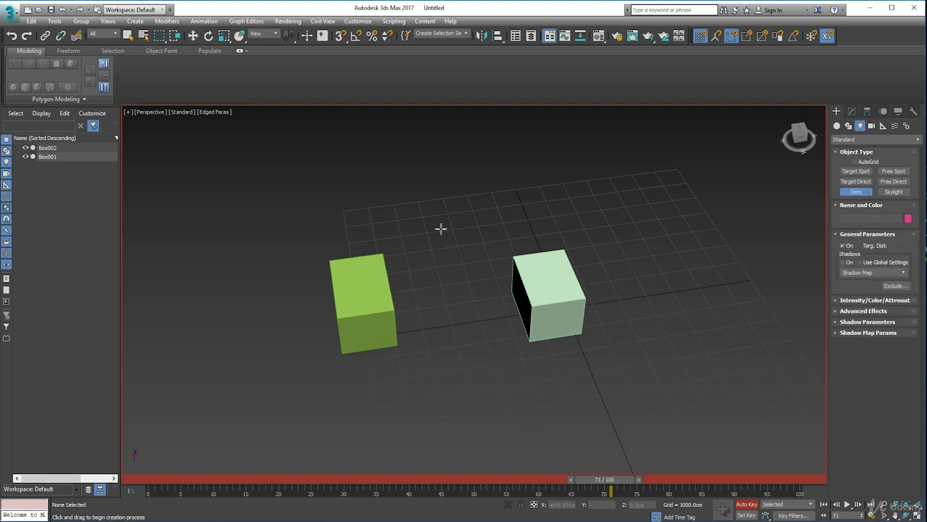
pyautogui.click(425, 224)
pyautogui.click(647, 330)
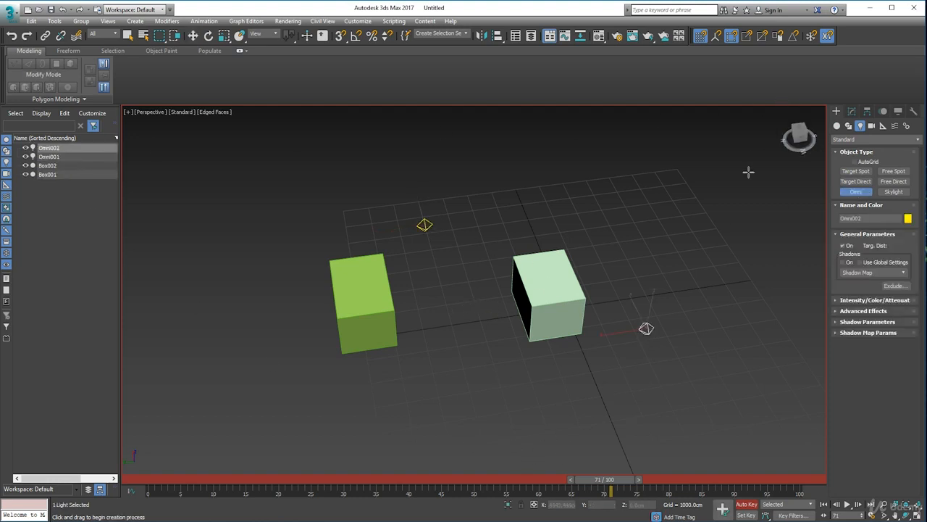
# - Create a Standard Free camera beside the green box, on the side away from the pale box
pyautogui.click(872, 126)
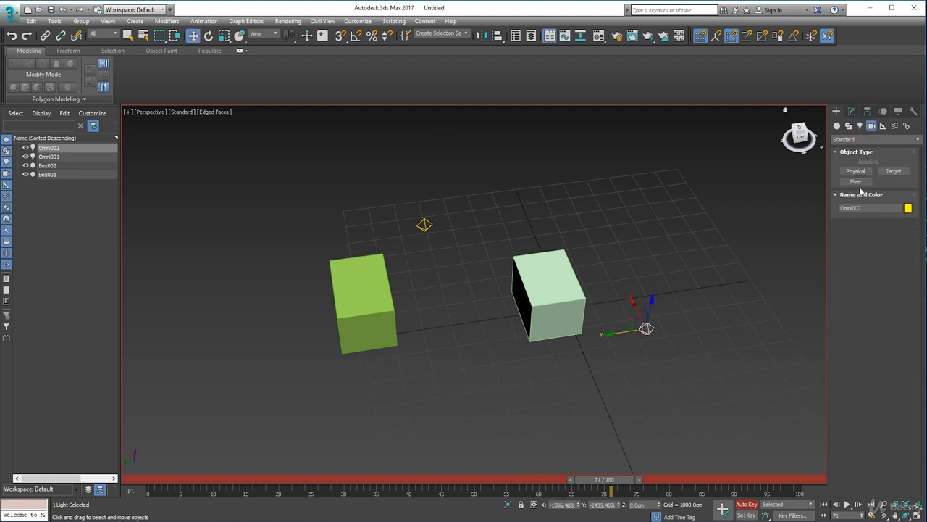
pyautogui.click(856, 181)
pyautogui.click(278, 227)
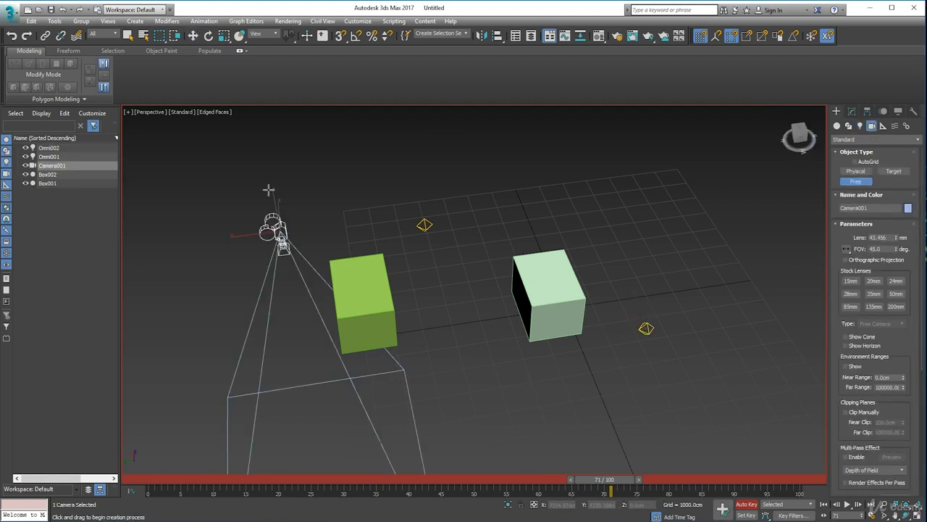
# - Raise the camera along the Z axis to a height of about 3070 cm above the grid
pyautogui.click(193, 36)
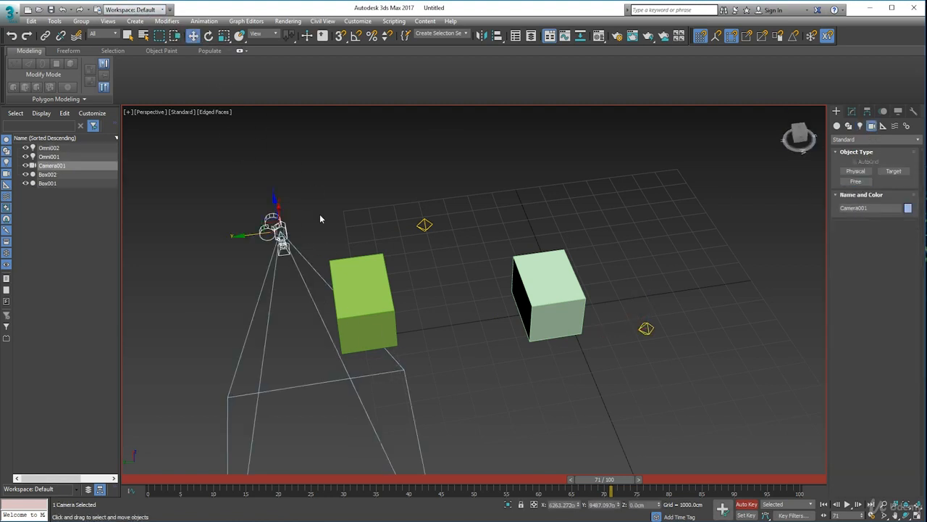
pyautogui.moveTo(320, 214)
pyautogui.keyDown('alt'); pyautogui.mouseDown(button='middle')
pyautogui.moveTo(413, 270)
pyautogui.moveTo(334, 203)
pyautogui.mouseUp(button='middle'); pyautogui.keyUp('alt')
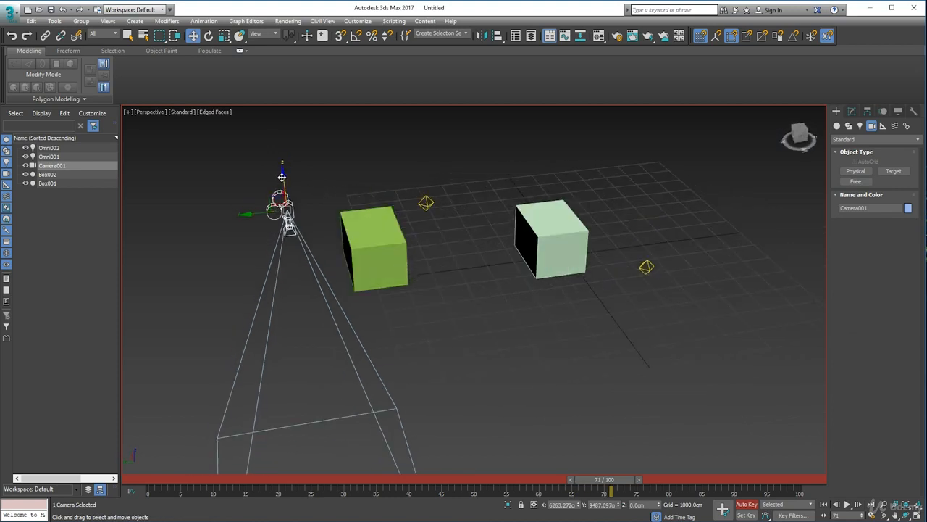
pyautogui.moveTo(281, 178); pyautogui.dragTo(278, 108)
pyautogui.moveTo(414, 143); pyautogui.dragTo(431, 207, button='middle')
pyautogui.scroll(-3, 431, 209)
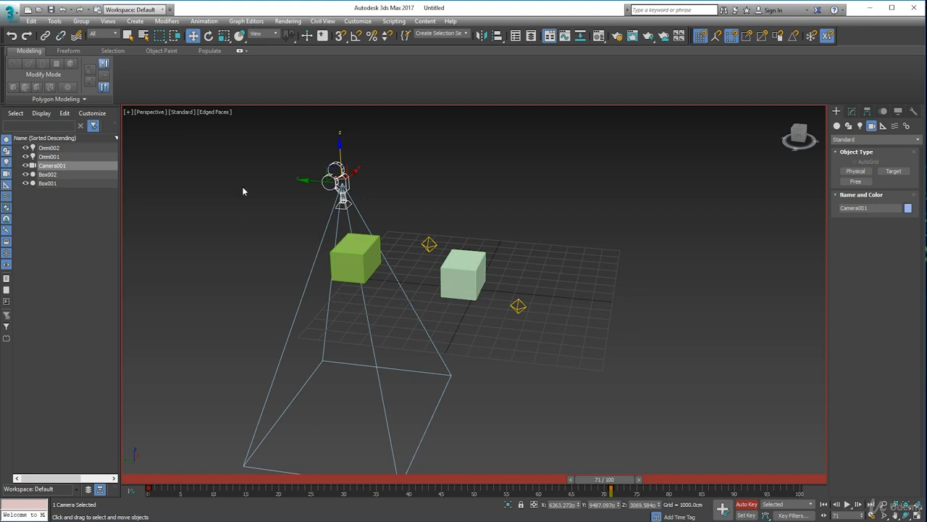
# - Filter cameras and lights out of the Scene Explorer list, and show both categories again
pyautogui.click(6, 174)
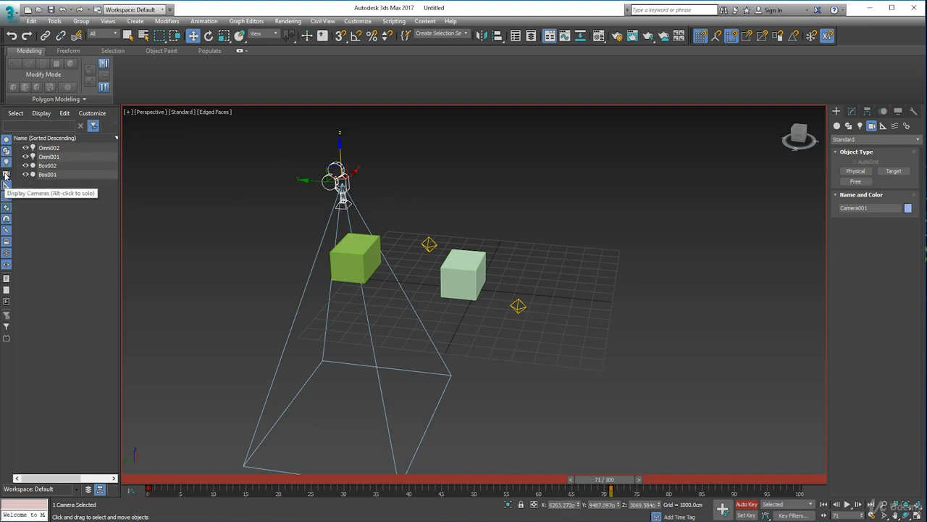
pyautogui.click(5, 174)
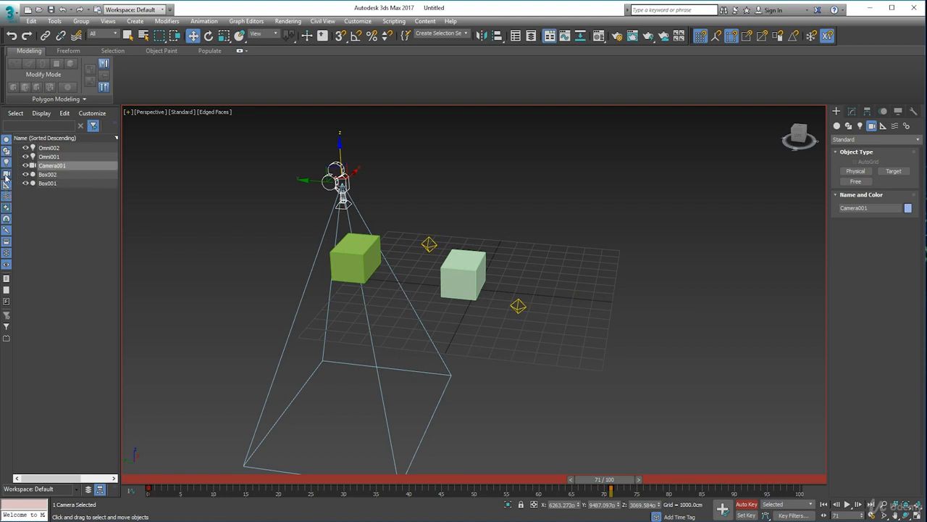
pyautogui.click(5, 175)
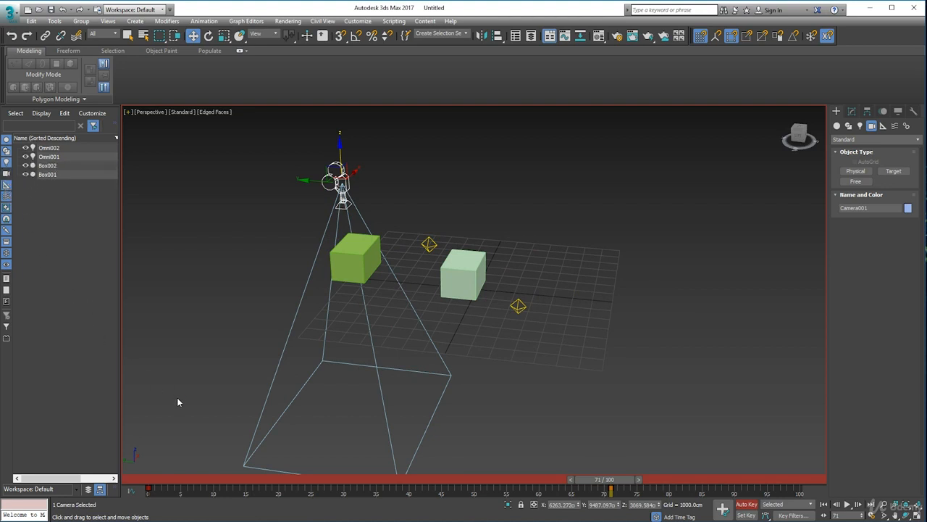
pyautogui.click(6, 163)
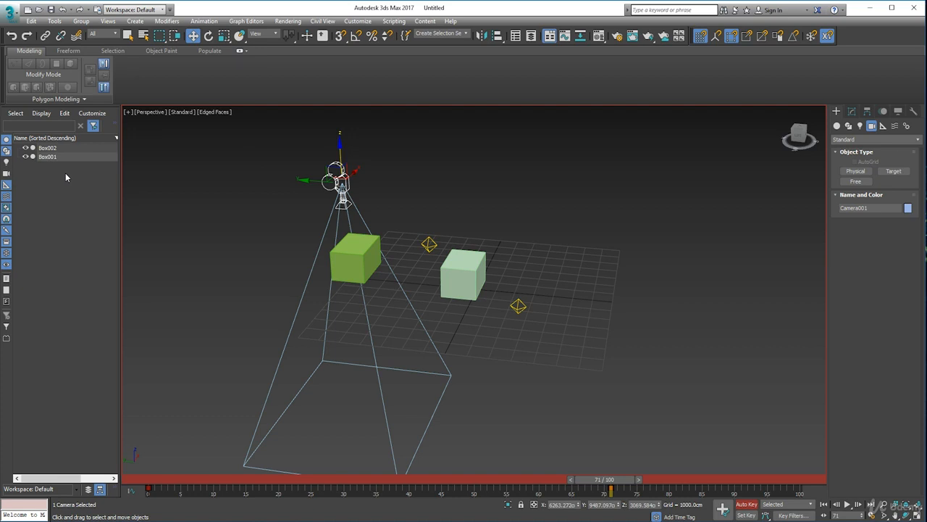
pyautogui.click(6, 161)
pyautogui.click(6, 172)
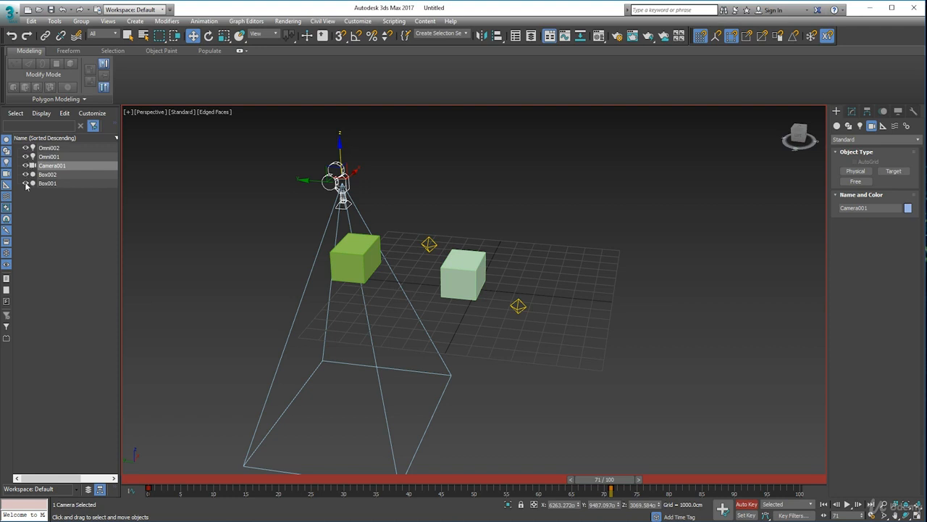
# - Hide both boxes, the camera and both Omni lights from the viewport using their Scene Explorer visibility
pyautogui.click(25, 183)
pyautogui.click(26, 174)
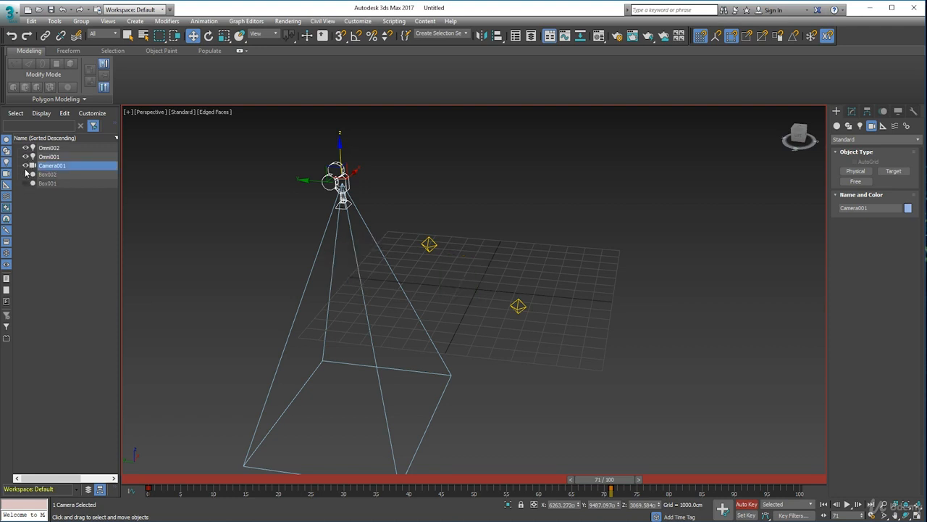
pyautogui.click(26, 166)
pyautogui.click(25, 156)
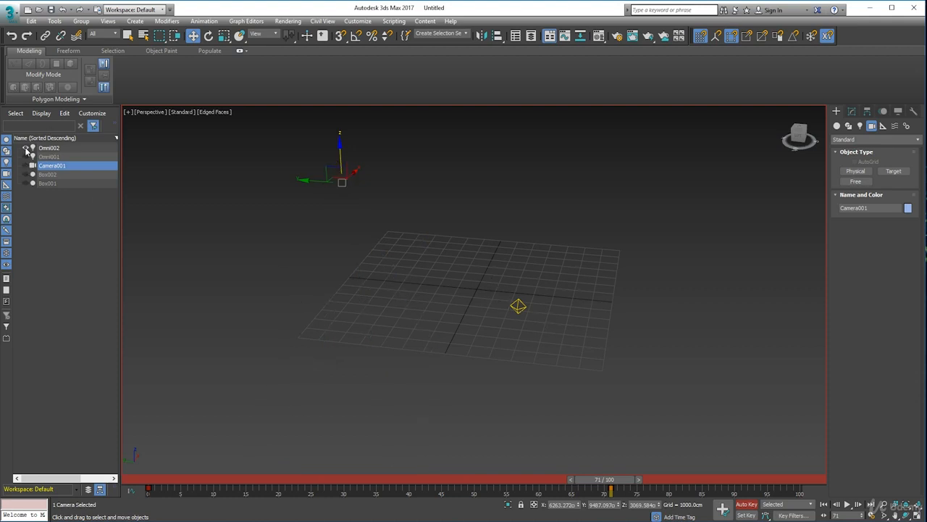
pyautogui.click(26, 148)
# - Unhide both Omni lights, the camera and both boxes through their Scene Explorer visibility
pyautogui.click(25, 148)
pyautogui.click(26, 156)
pyautogui.click(26, 165)
pyautogui.click(26, 173)
pyautogui.click(26, 183)
pyautogui.keyDown('alt'); pyautogui.moveTo(275, 329); pyautogui.dragTo(362, 297, button='middle'); pyautogui.keyUp('alt')
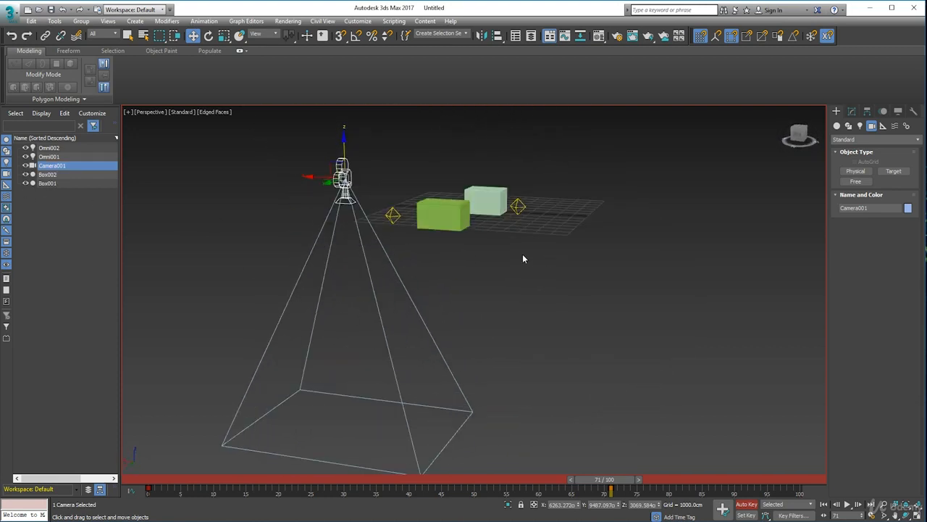
pyautogui.keyDown('alt'); pyautogui.moveTo(522, 254); pyautogui.dragTo(459, 304, button='middle'); pyautogui.keyUp('alt')
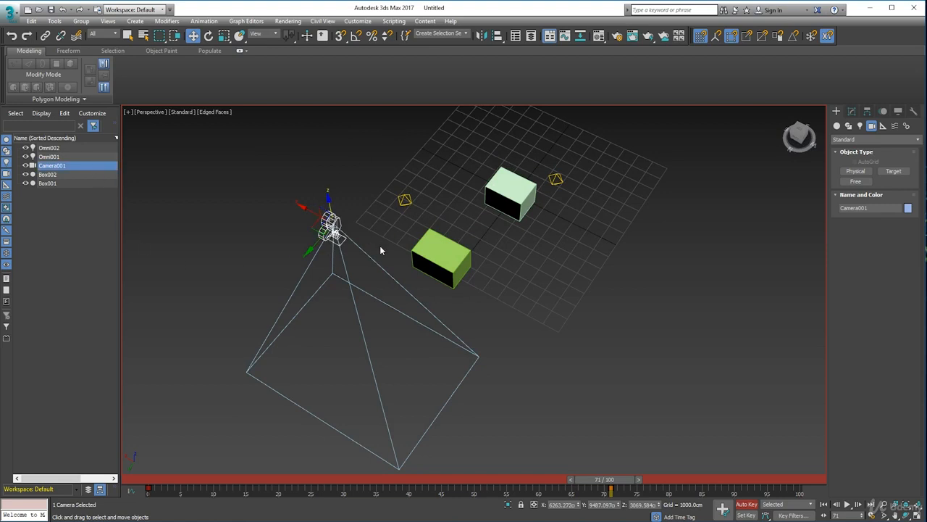
pyautogui.keyDown('alt'); pyautogui.moveTo(293, 262); pyautogui.dragTo(500, 392, button='middle'); pyautogui.keyUp('alt')
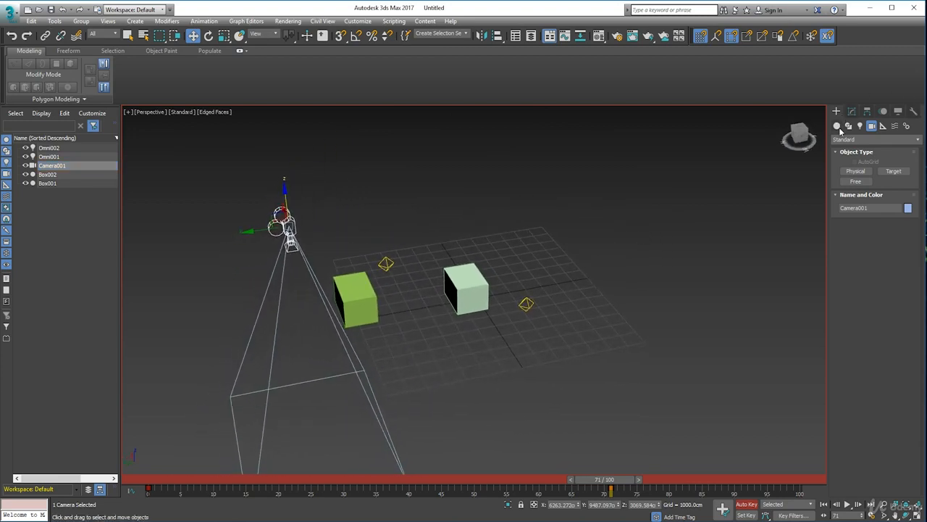
# - Switch the object creation category back to Standard Primitives geometry and turn off Auto Key animation recording
pyautogui.click(838, 126)
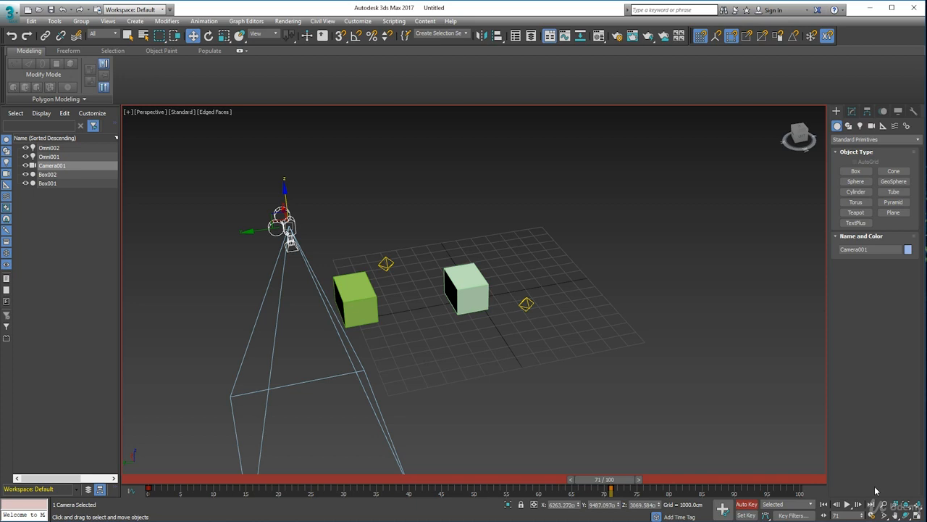
pyautogui.click(746, 503)
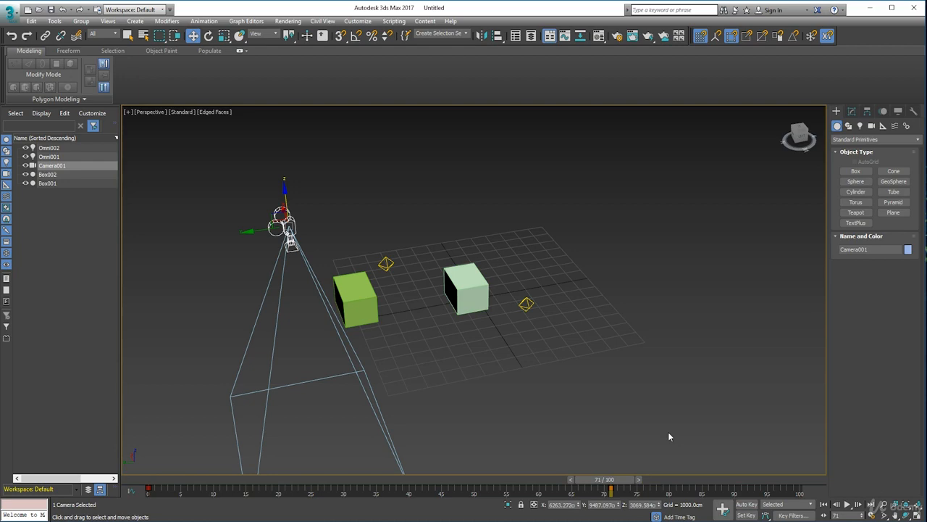